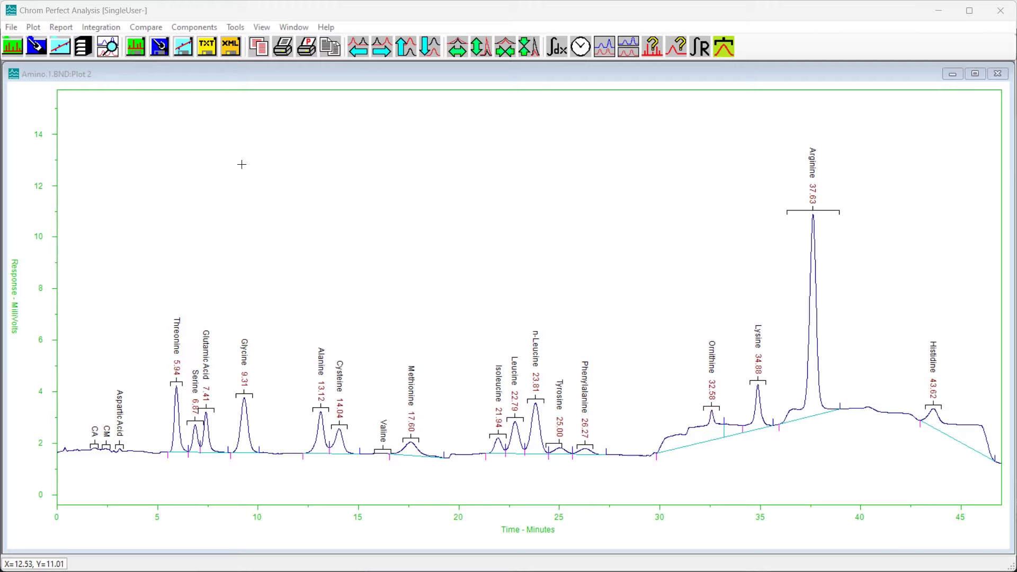
# - Insert a Set Baseline Now (SBN) event just before the Ornithine peak and reintegrate the chromatogram
pyautogui.click(100, 28)
pyautogui.click(130, 92)
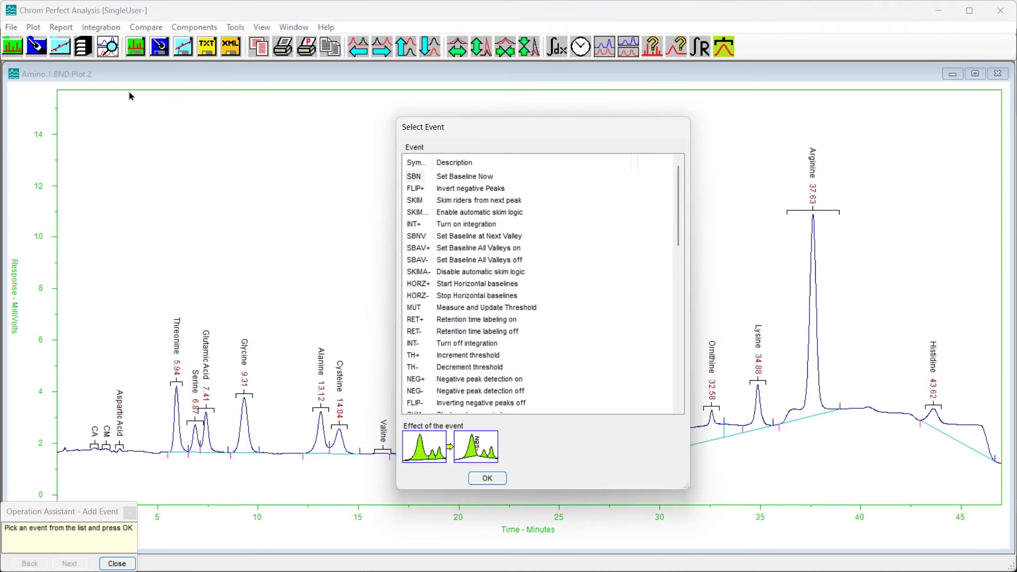
pyautogui.click(475, 176)
pyautogui.click(487, 478)
pyautogui.click(701, 427)
pyautogui.rightClick(703, 427)
# - Insert two more SBN events, at 36.62 minutes before Arginine and 44.47 minutes after Histidine, reintegrating after each
pyautogui.click(794, 414)
pyautogui.rightClick(793, 414)
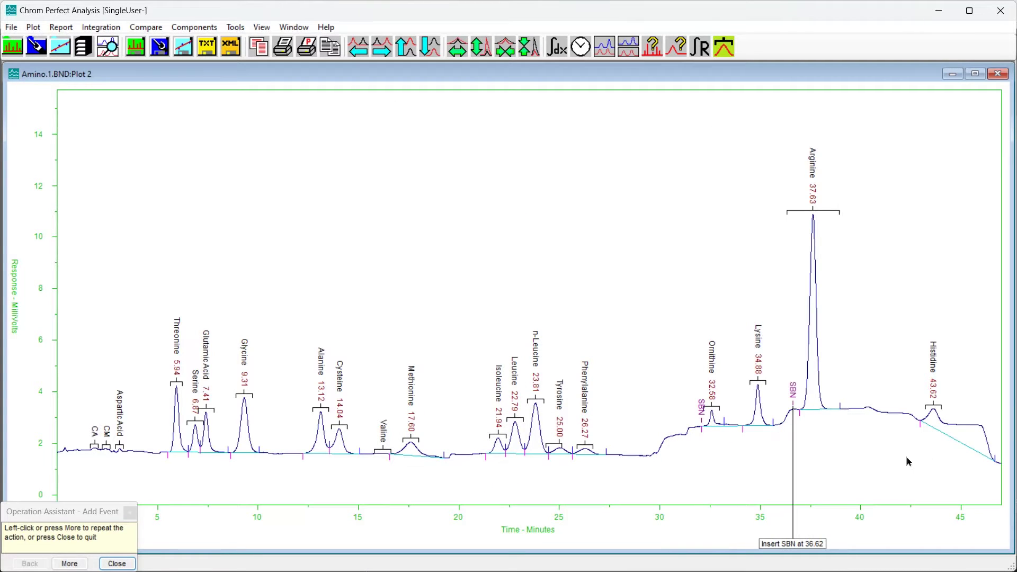
pyautogui.click(949, 424)
pyautogui.rightClick(950, 424)
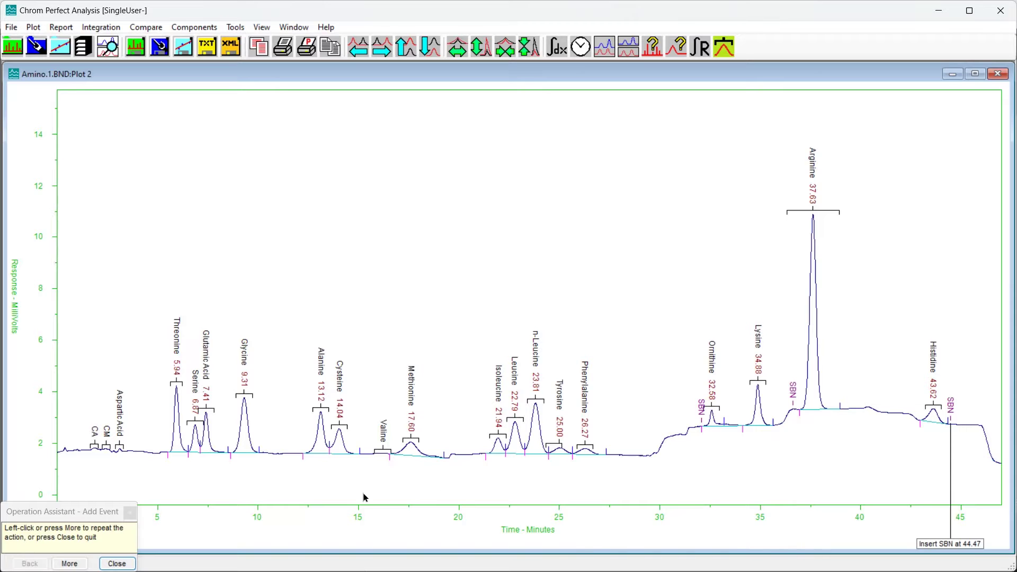
pyautogui.click(117, 563)
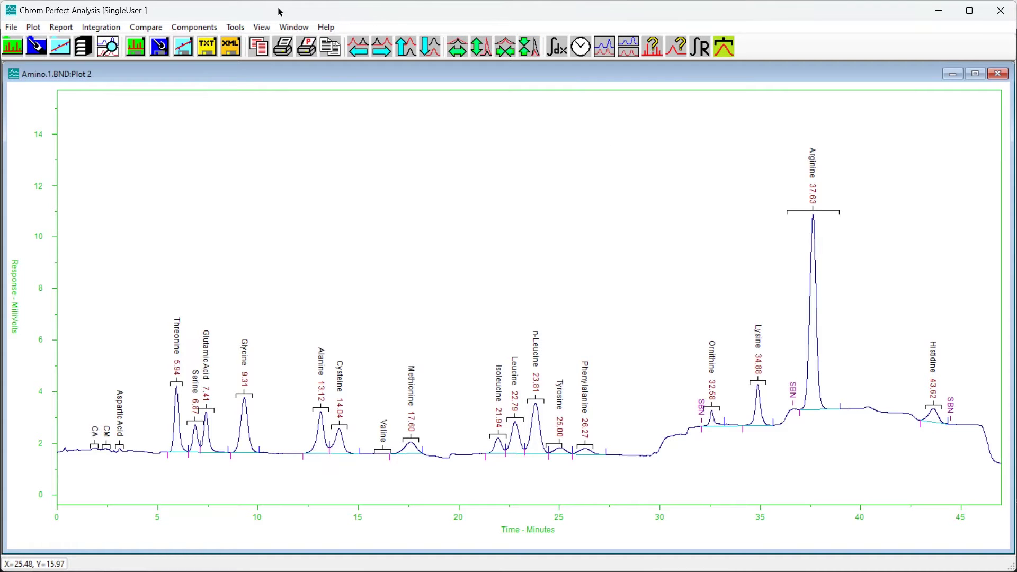
# - Set the automatic integration threshold to 5 and the peak width to .25, and apply them to the plot
pyautogui.click(108, 29)
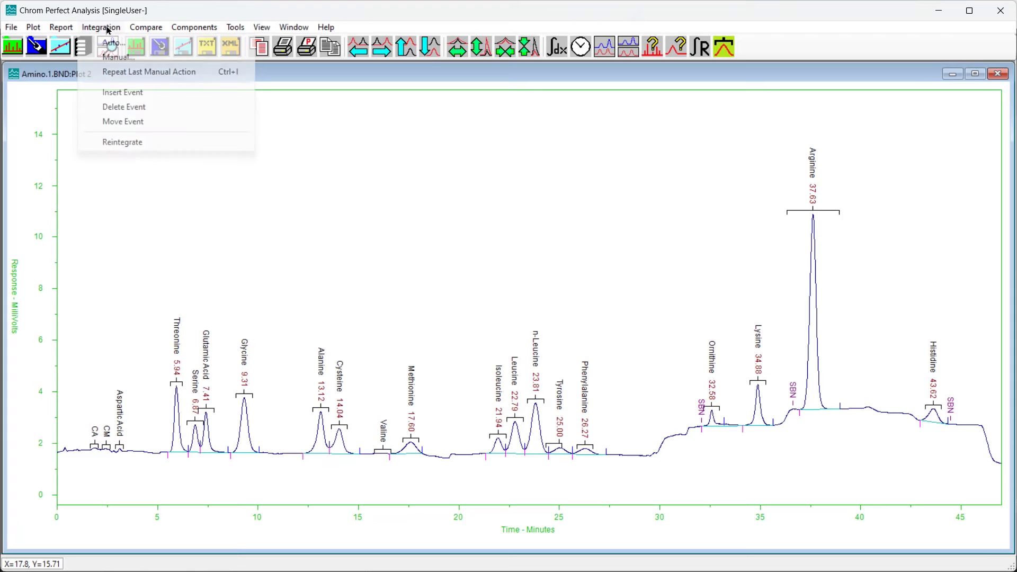
pyautogui.click(140, 42)
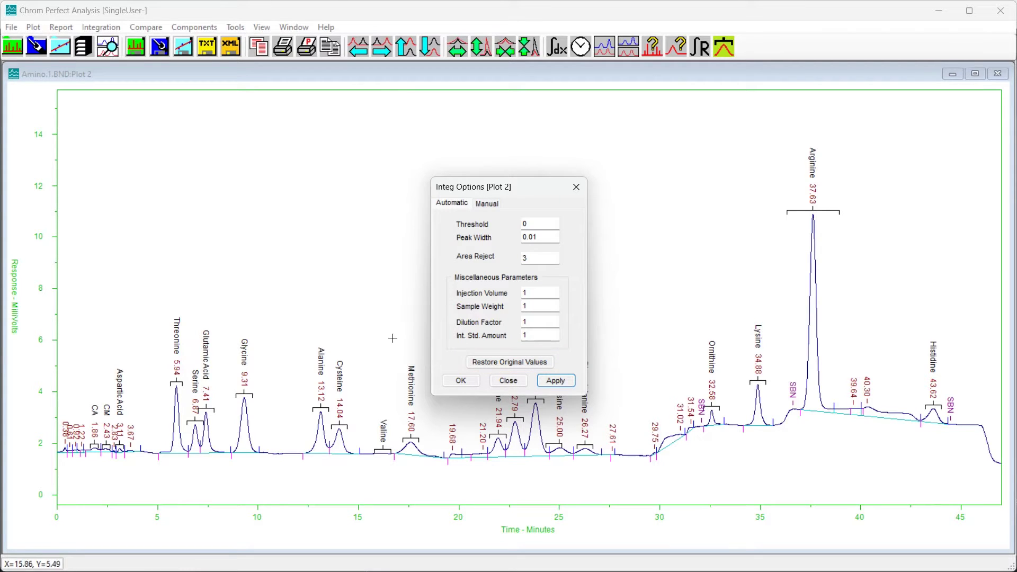
pyautogui.moveTo(533, 221); pyautogui.dragTo(513, 224)
pyautogui.write('5')
pyautogui.press('Tab')
pyautogui.write('.25')
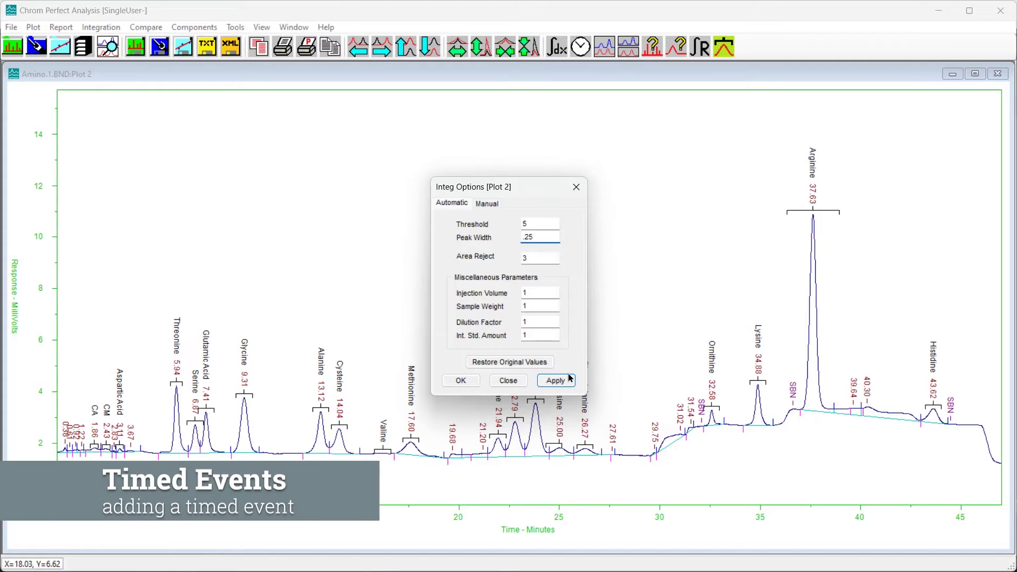
pyautogui.click(565, 377)
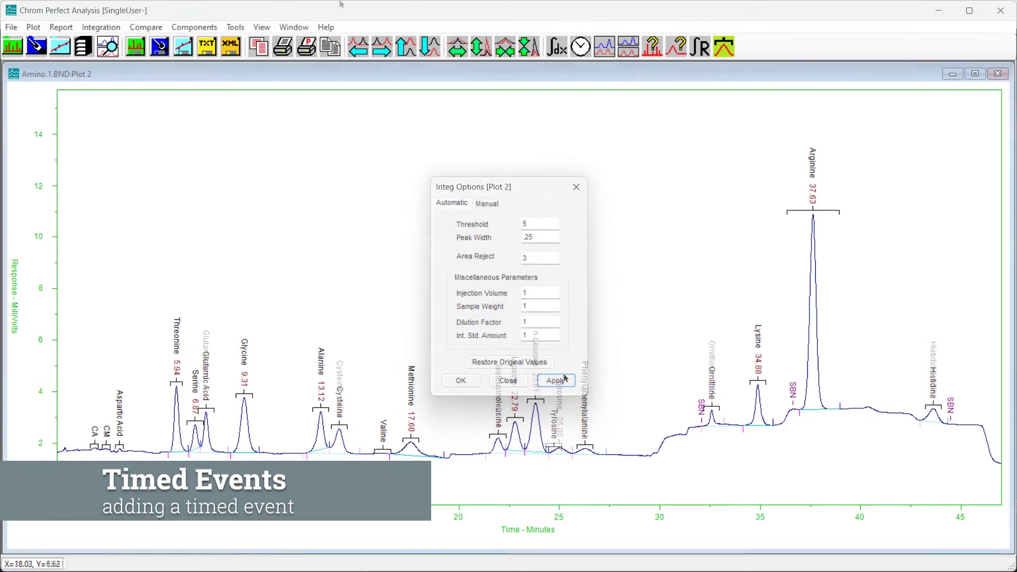
# - Insert a Start Horizontal baselines (HORZ+) event at 15.53 minutes, just before Valine, and reintegrate
pyautogui.click(100, 27)
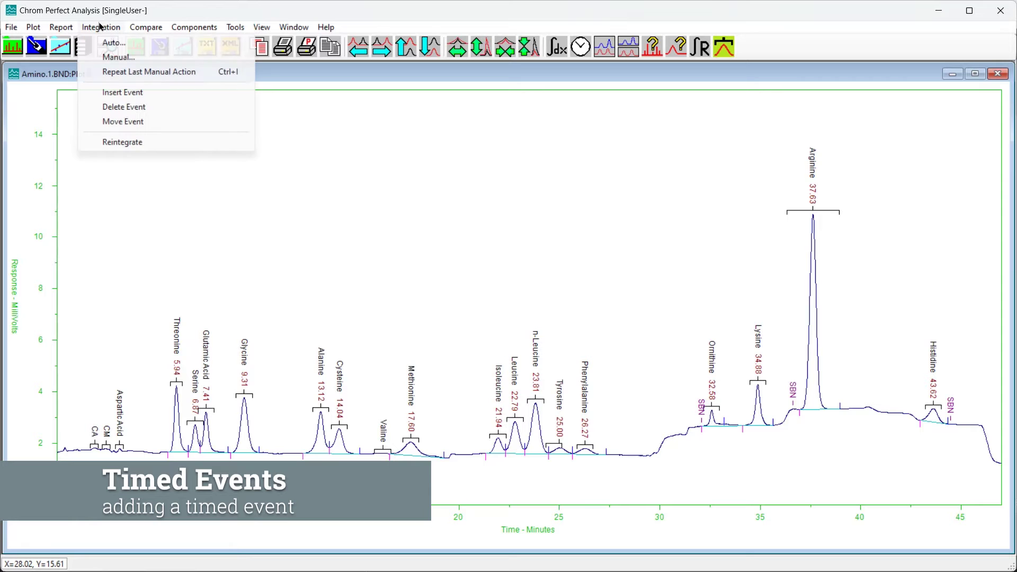
pyautogui.click(118, 93)
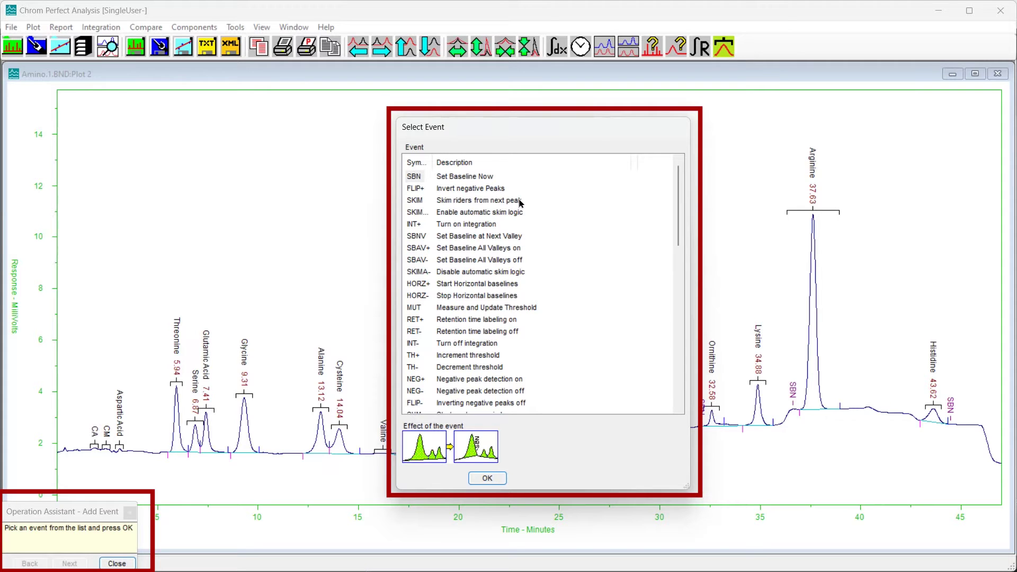
pyautogui.click(414, 283)
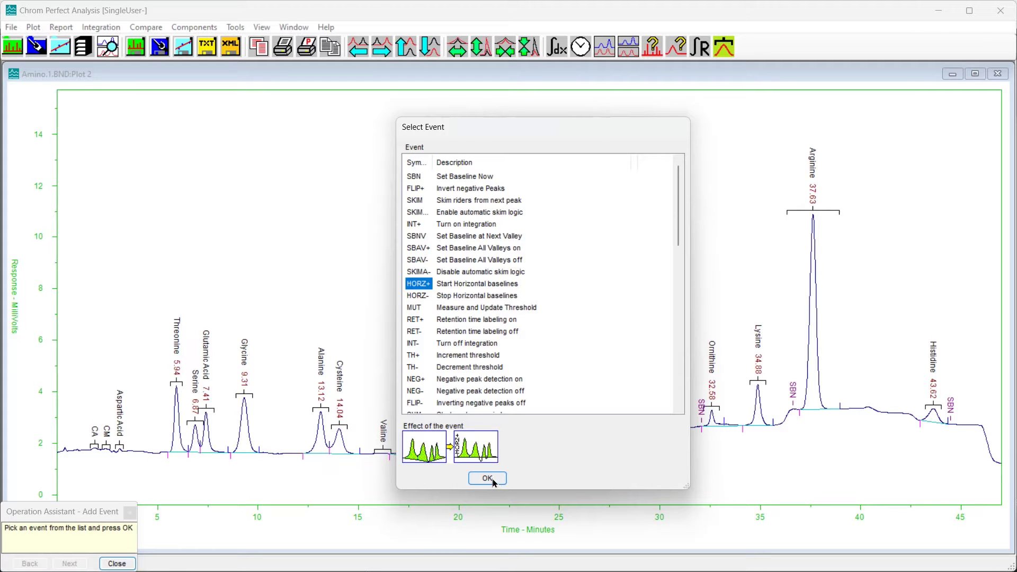
pyautogui.click(492, 479)
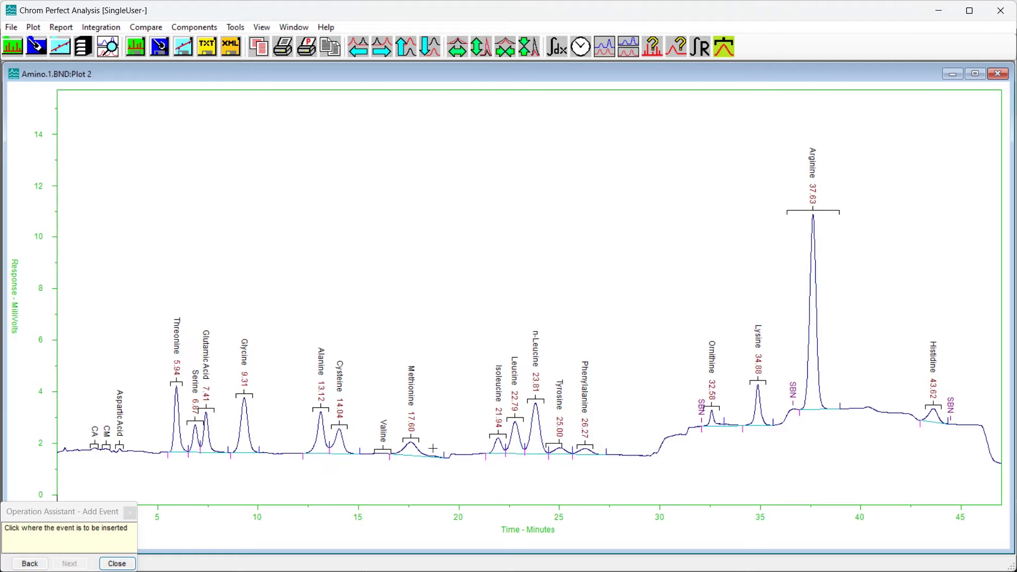
pyautogui.click(368, 451)
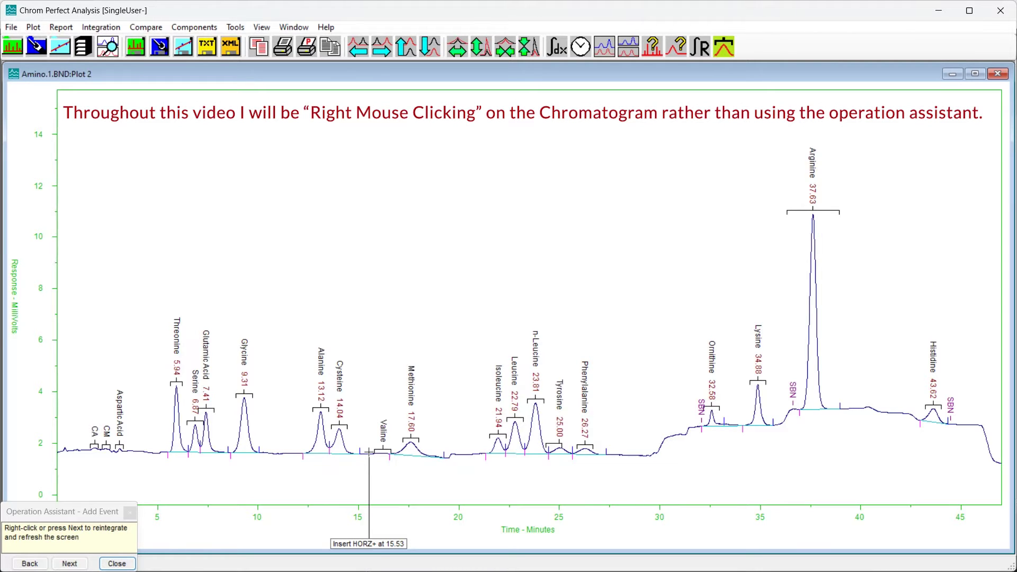
pyautogui.rightClick(369, 453)
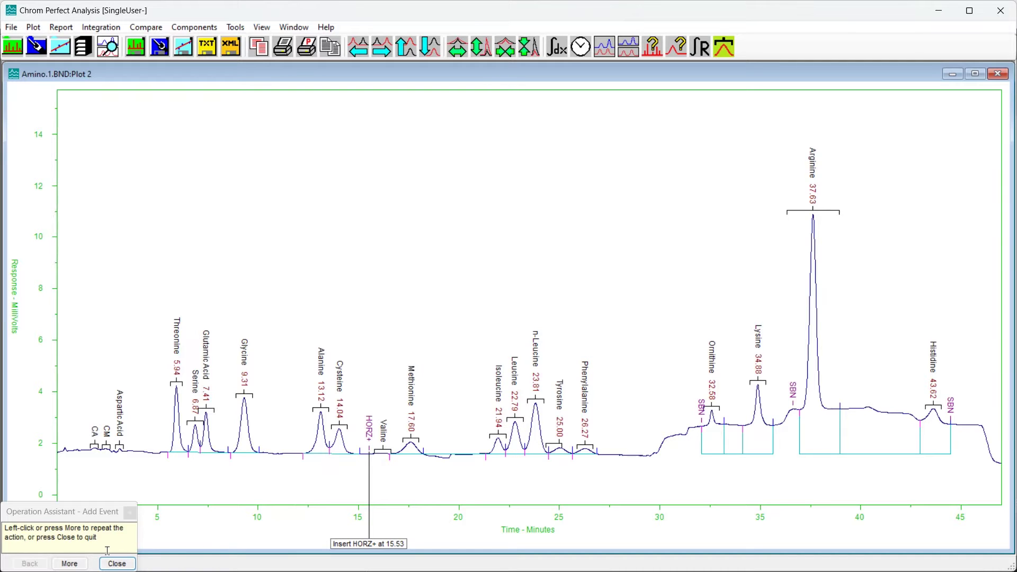
# - Insert a Stop Horizontal baselines (HORZ-) event at about 20.7 minutes, between Methionine and Isoleucine, and finish adding events
pyautogui.click(69, 563)
pyautogui.click(426, 284)
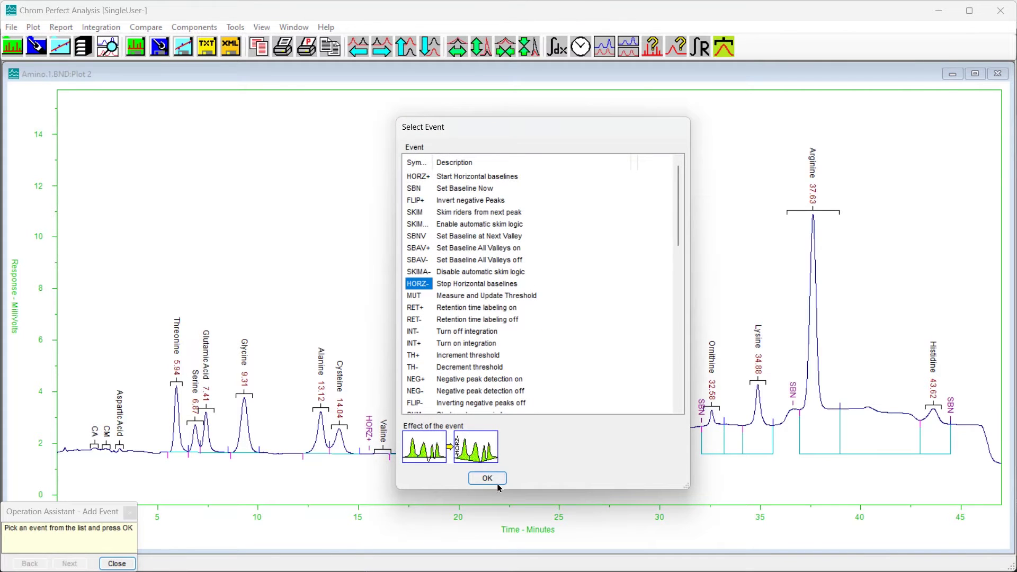
pyautogui.click(488, 478)
pyautogui.click(473, 451)
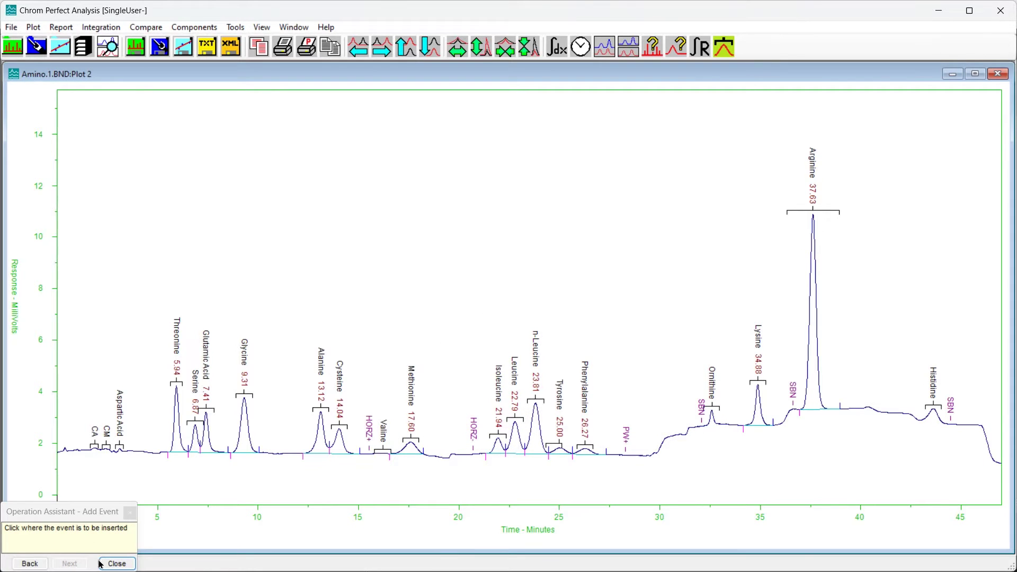
pyautogui.click(116, 563)
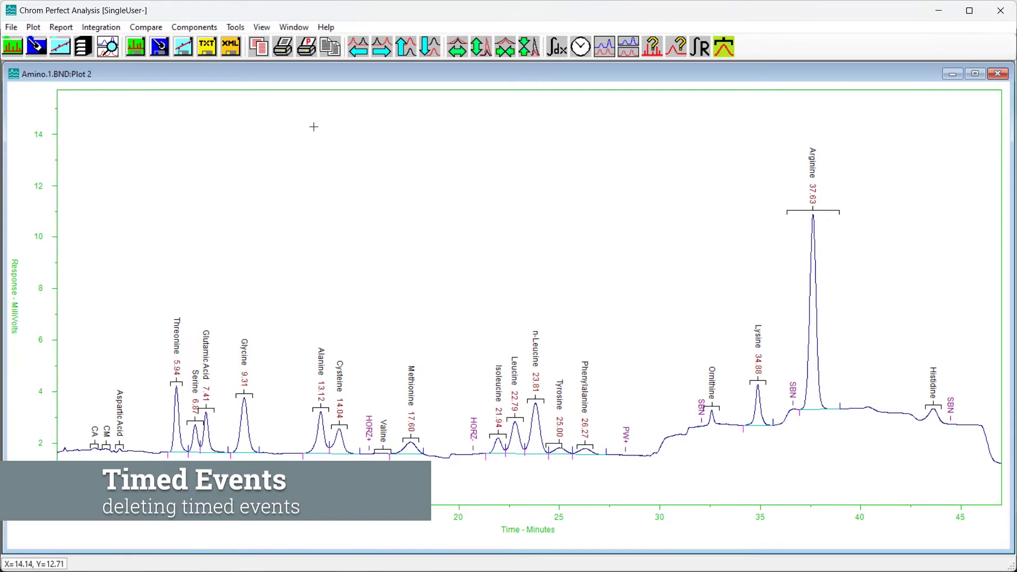
# - Delete the PW+ event by removing the events from 26.73 to 29.44 minutes, and reintegrate
pyautogui.click(108, 28)
pyautogui.click(125, 107)
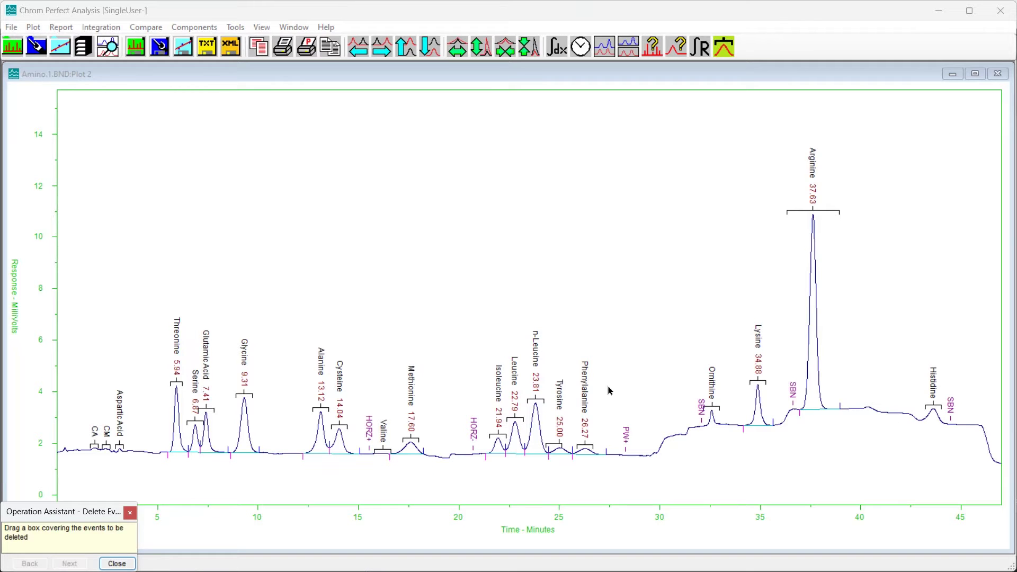
pyautogui.moveTo(593, 374); pyautogui.dragTo(647, 379)
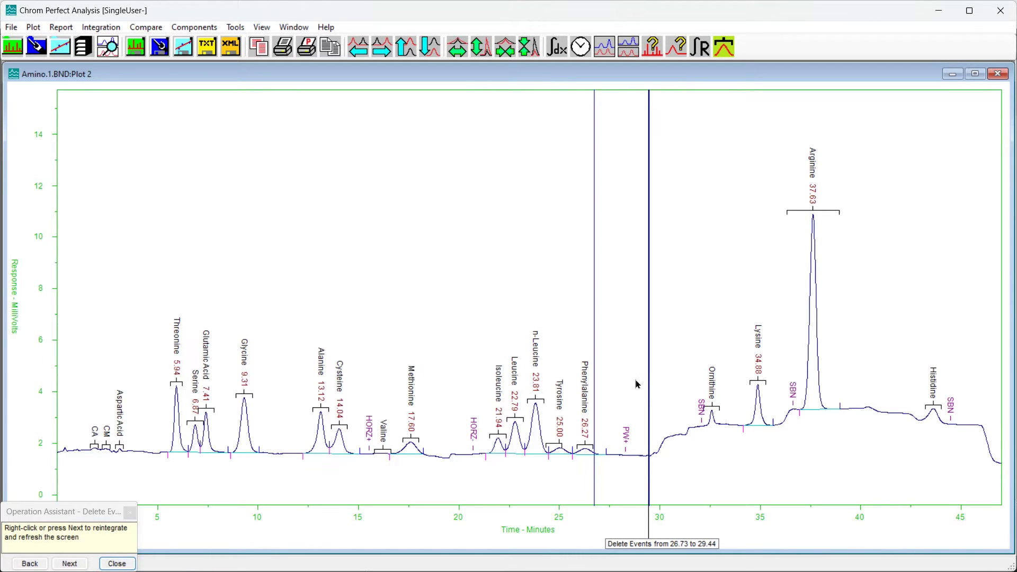
pyautogui.rightClick(637, 385)
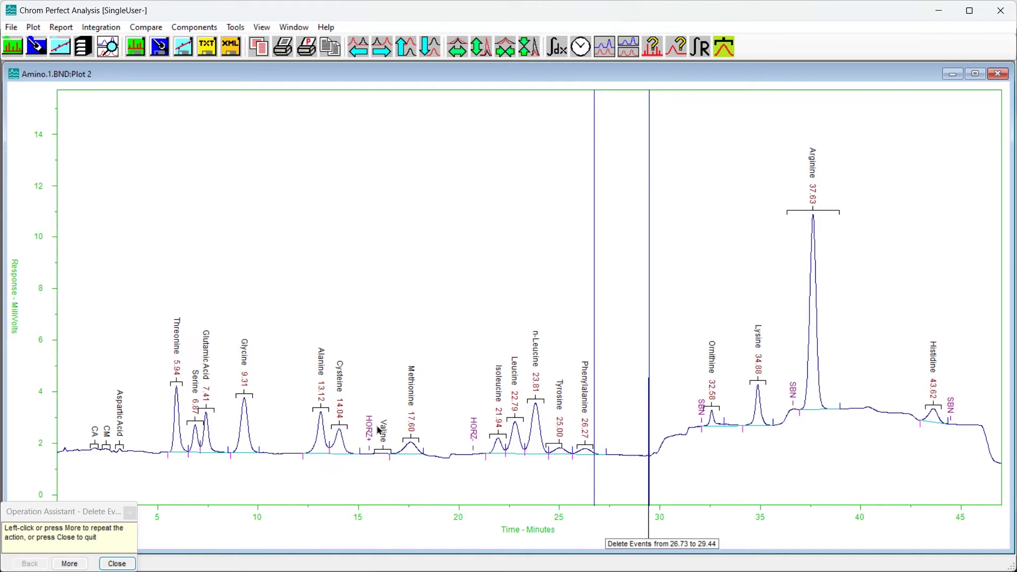
# - Delete the HORZ+ and HORZ- events by removing the events from 13.58 to 23.87 minutes, and reintegrate
pyautogui.click(330, 352)
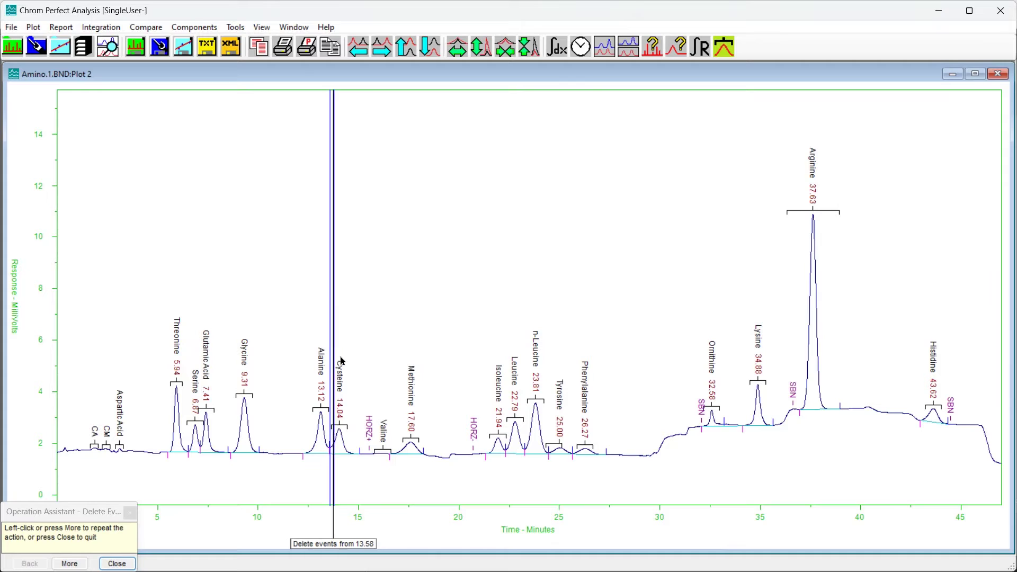
pyautogui.click(537, 425)
pyautogui.rightClick(508, 422)
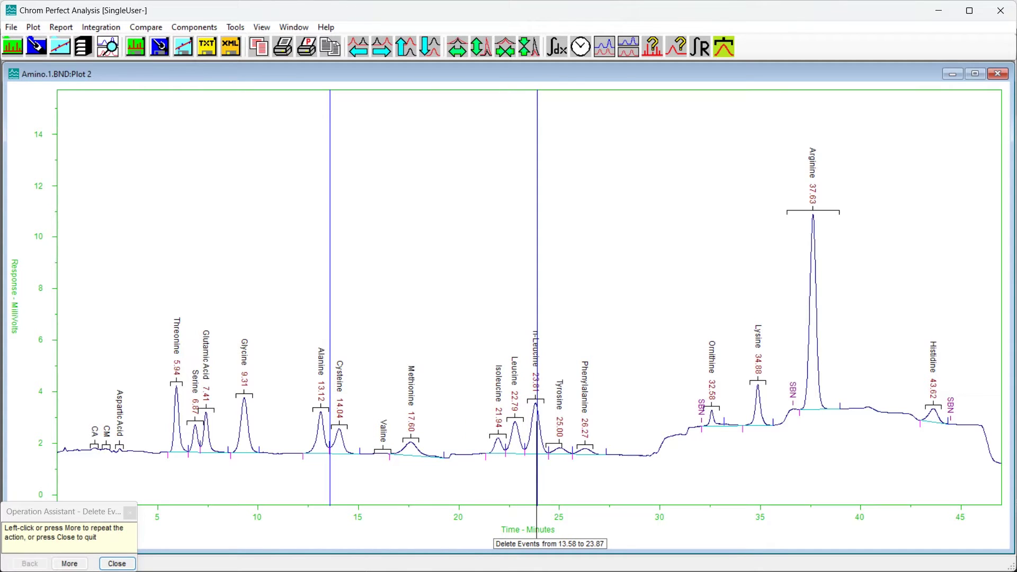
pyautogui.click(117, 564)
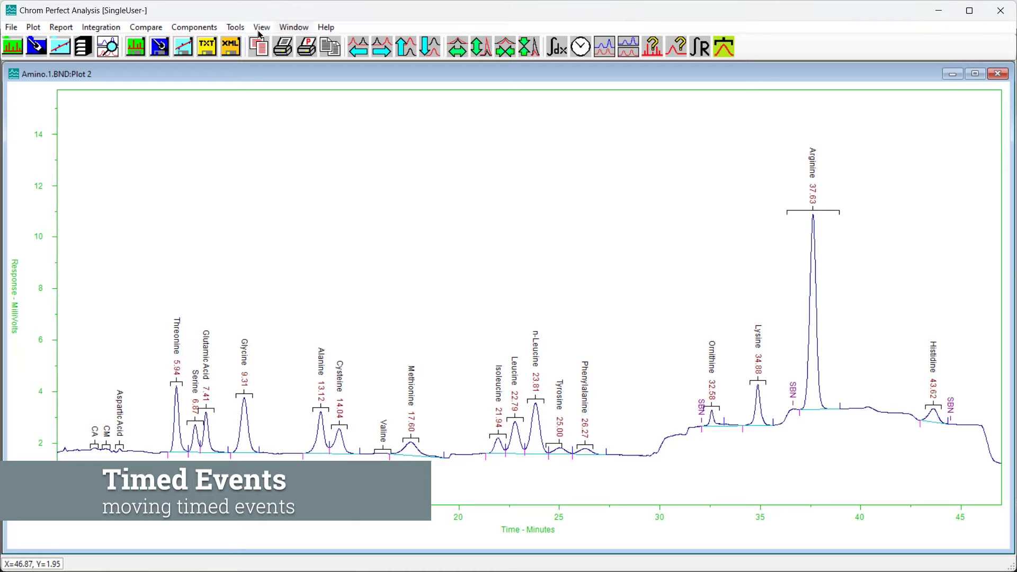
# - Move the SBN event before Ornithine to about 28.8 minutes, ahead of the baseline rise, and reintegrate
pyautogui.click(102, 28)
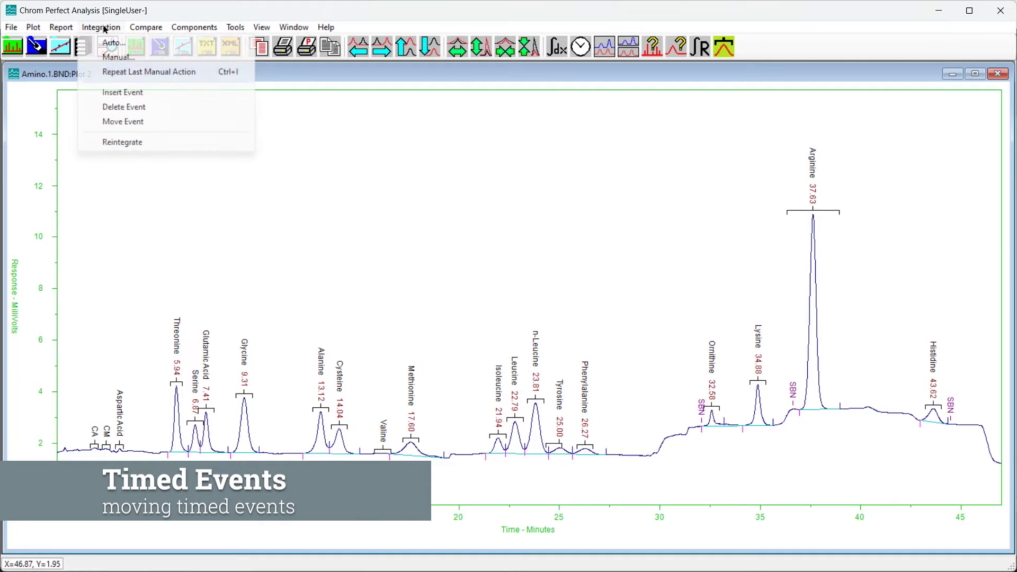
pyautogui.click(123, 121)
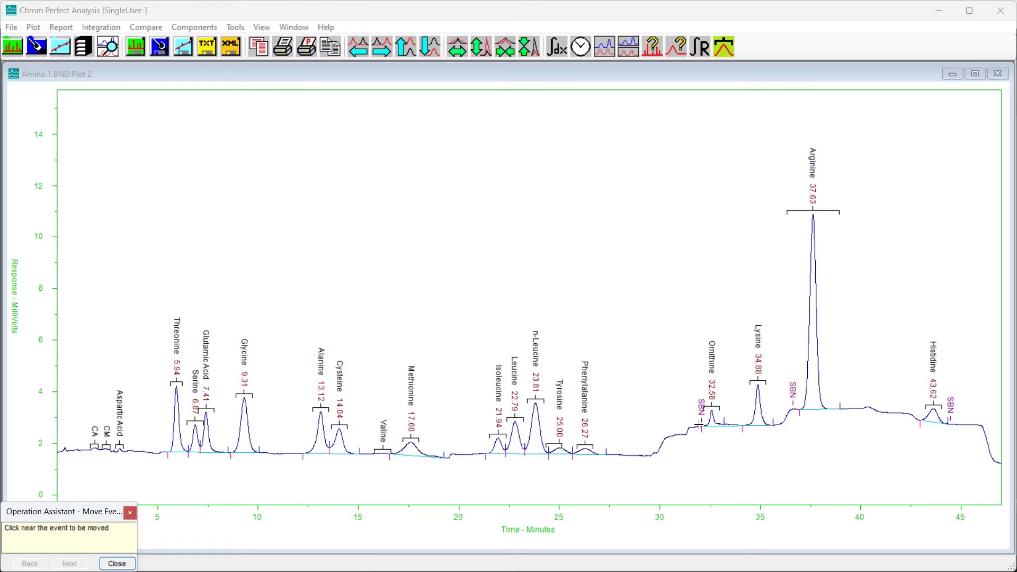
pyautogui.moveTo(699, 425); pyautogui.dragTo(635, 456)
pyautogui.rightClick(636, 454)
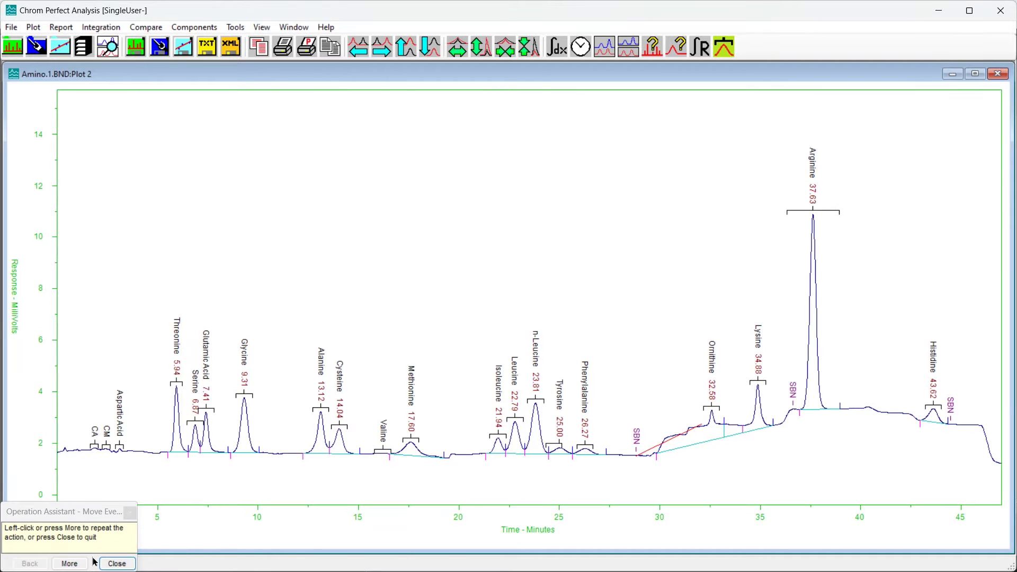
# - Move the SBN event at about 28.8 minutes back to the start of the Ornithine peak and reintegrate
pyautogui.click(75, 564)
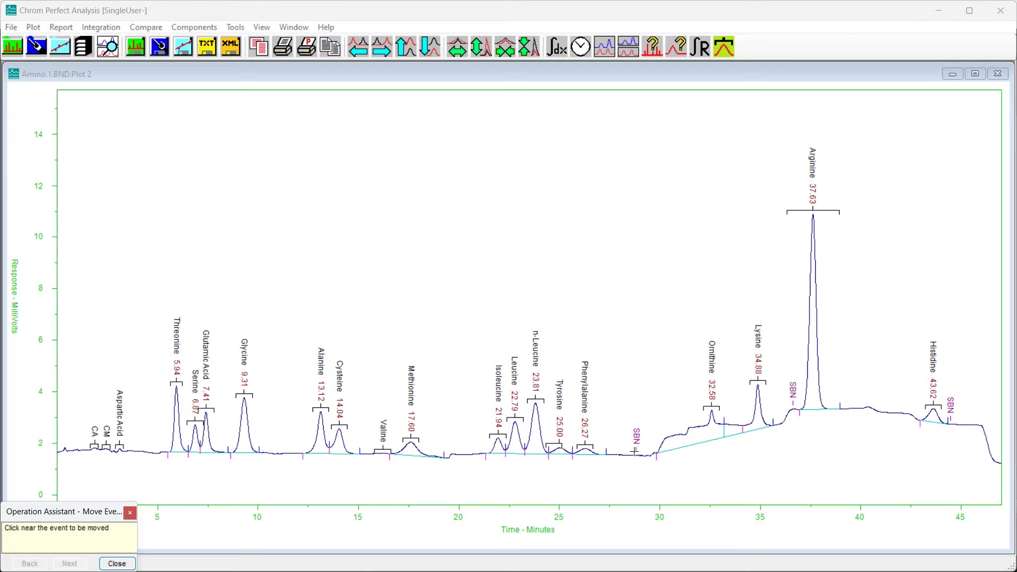
pyautogui.moveTo(634, 451); pyautogui.dragTo(708, 424)
pyautogui.rightClick(707, 424)
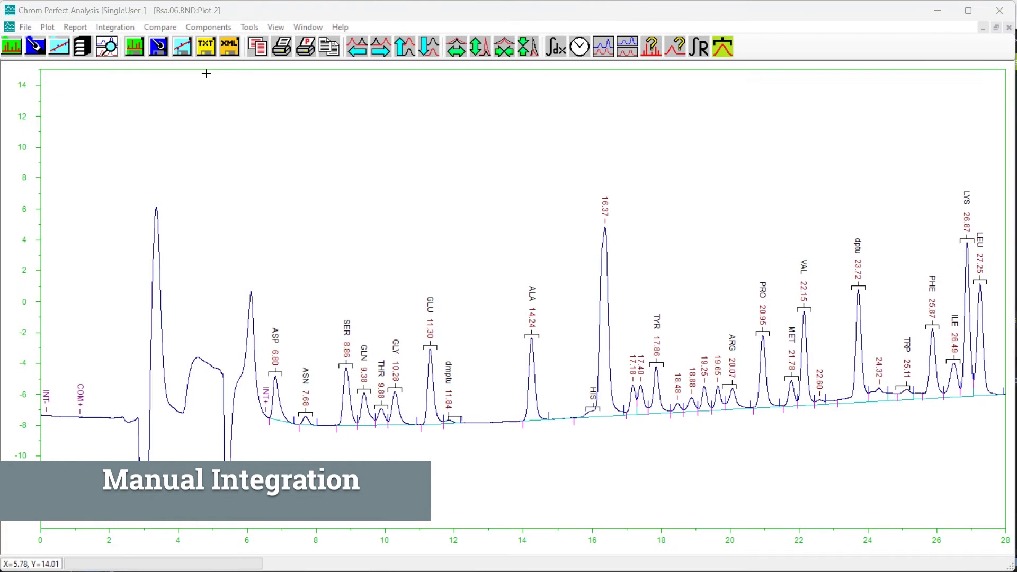
# - Use the manual integration command Move Peak Start/End to shift the ALA peak's end to about 14.4 minutes
pyautogui.click(117, 27)
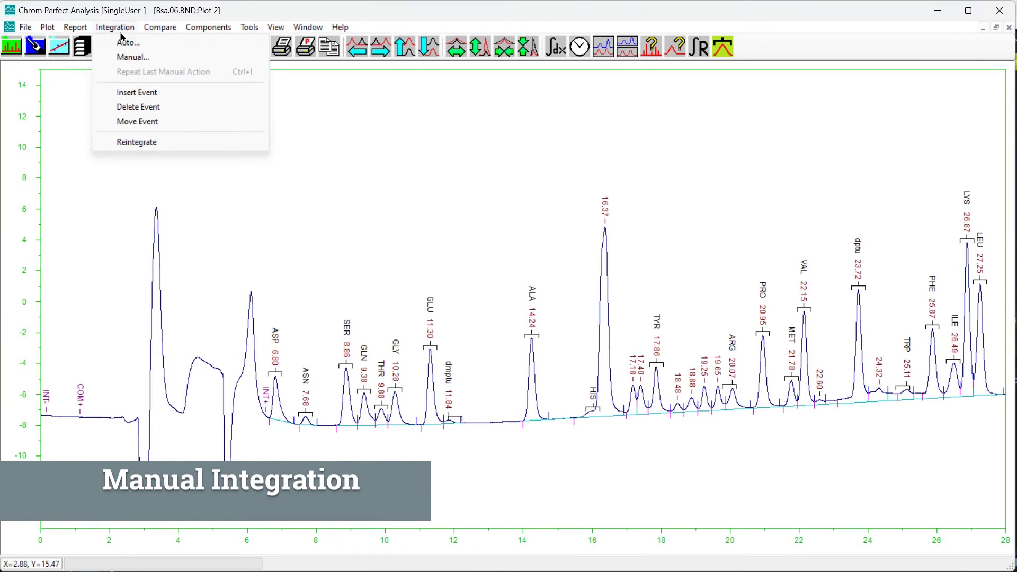
pyautogui.click(124, 58)
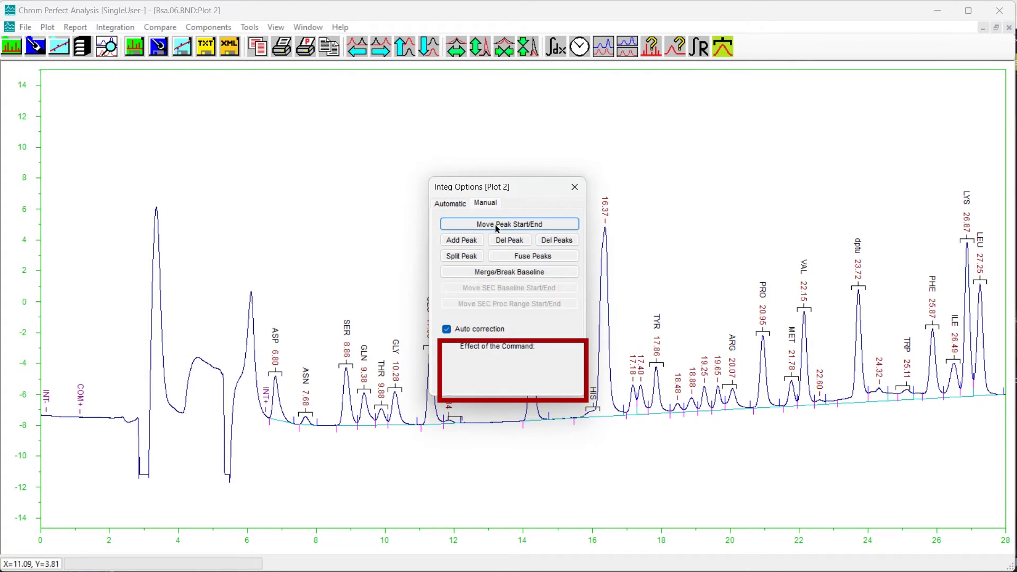
pyautogui.moveTo(496, 227)
pyautogui.moveTo(465, 241)
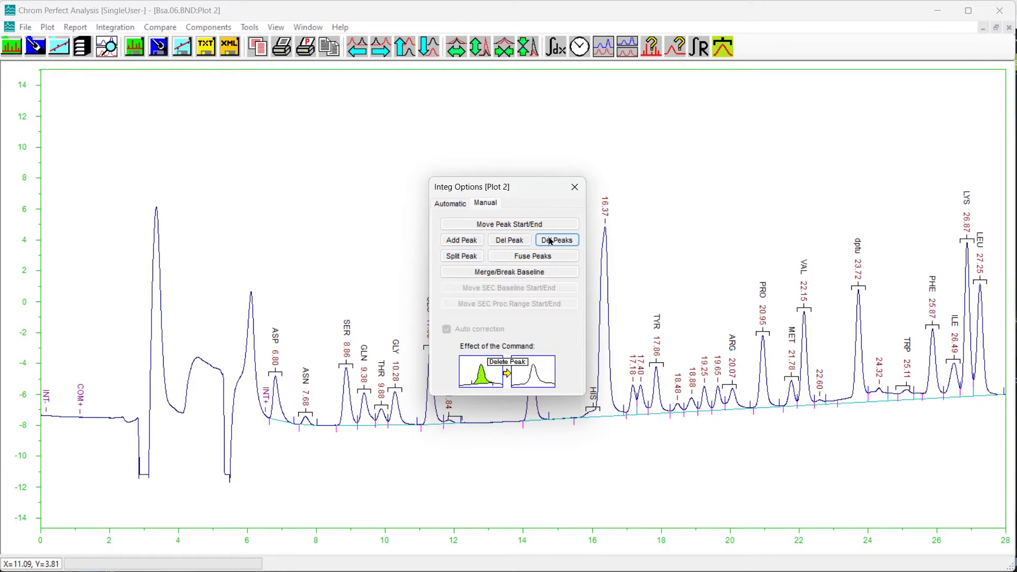
pyautogui.moveTo(467, 259)
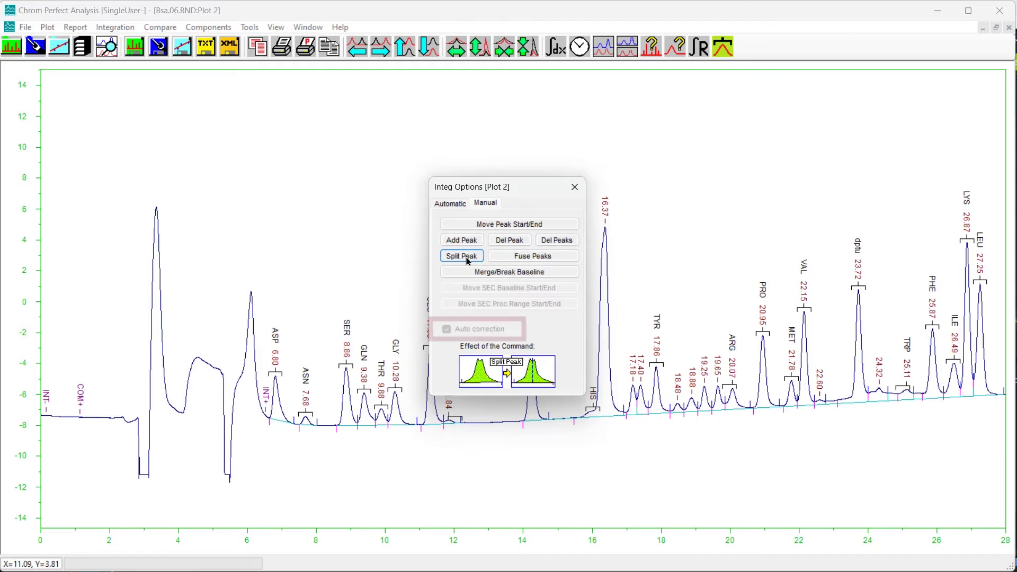
pyautogui.moveTo(507, 261)
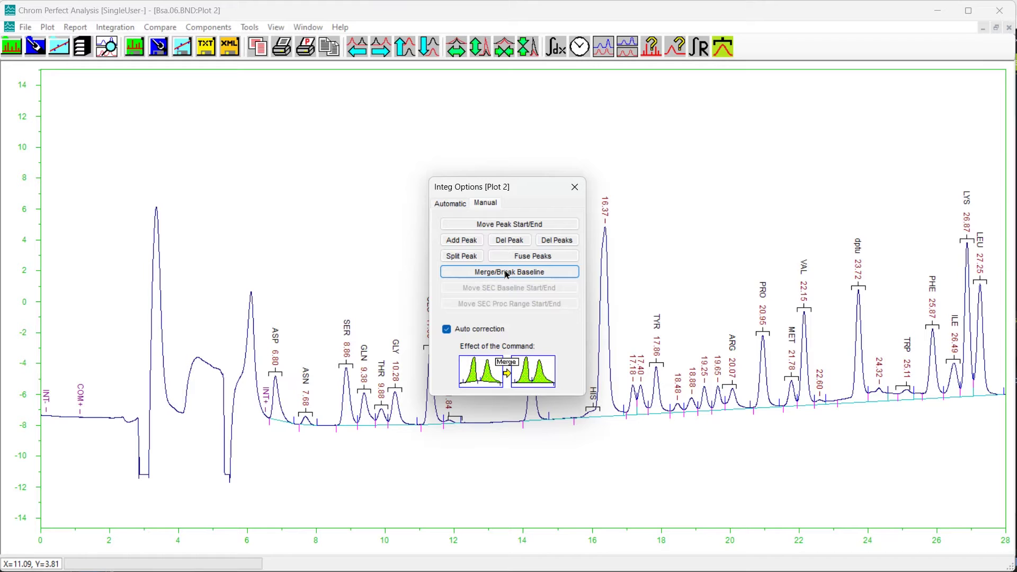
pyautogui.click(519, 223)
pyautogui.moveTo(508, 186); pyautogui.dragTo(887, 188)
pyautogui.moveTo(548, 415); pyautogui.dragTo(536, 403)
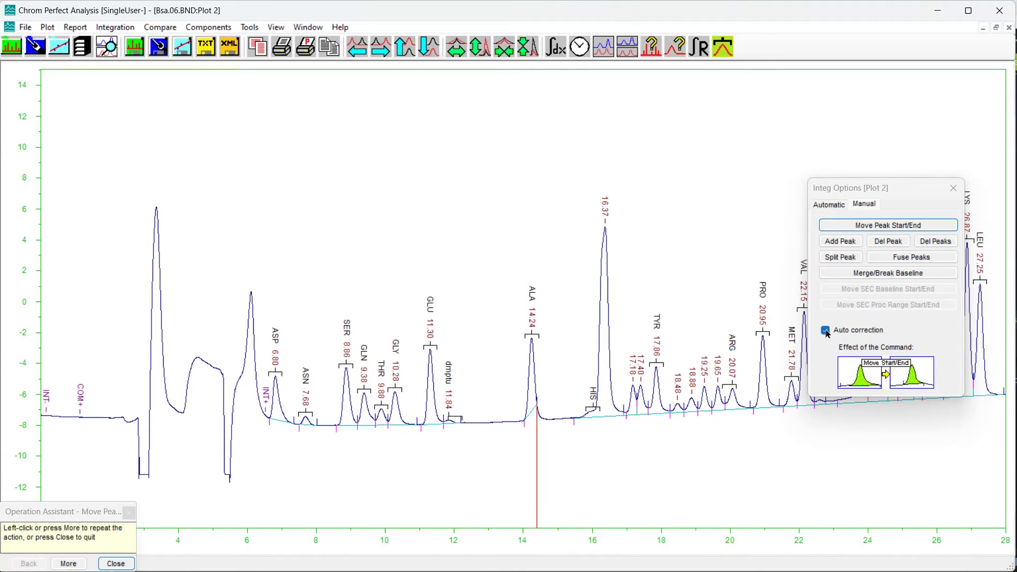
# - Turn off Auto correction and move the ALA peak's end to about 15.4 minutes, well above the baseline, with Move Peak Start/End
pyautogui.click(68, 563)
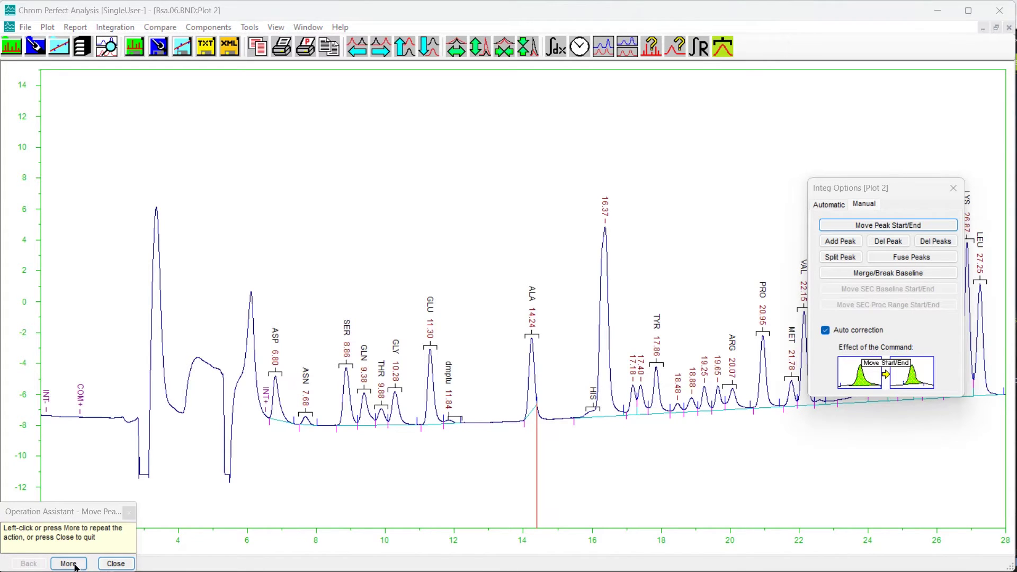
pyautogui.click(826, 331)
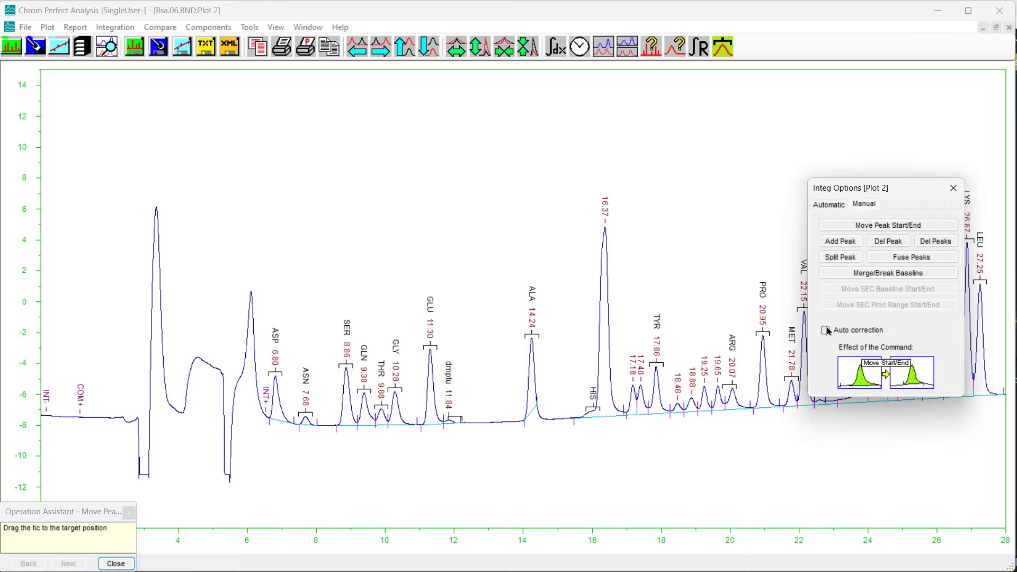
pyautogui.moveTo(536, 403); pyautogui.dragTo(572, 377)
pyautogui.rightClick(572, 377)
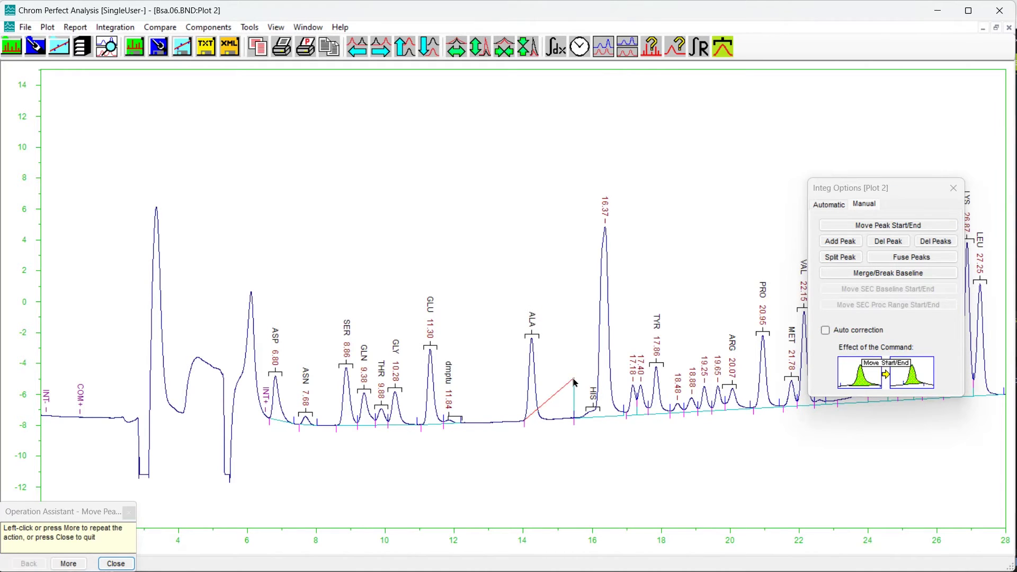
# - With Auto correction on, move the TYR peak's end earlier to about 18 minutes and reintegrate
pyautogui.click(70, 564)
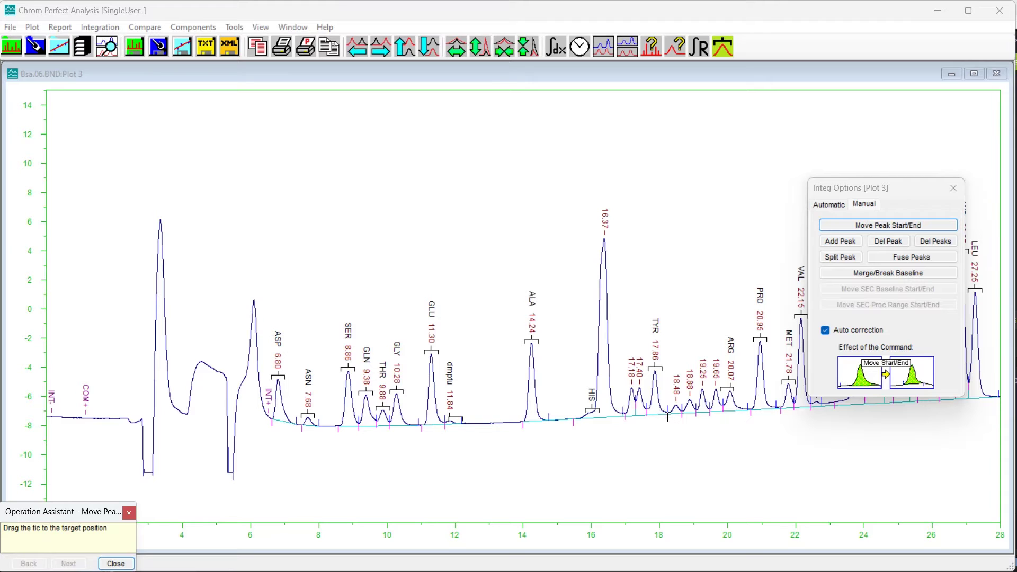
pyautogui.moveTo(666, 415); pyautogui.dragTo(658, 397)
pyautogui.rightClick(657, 398)
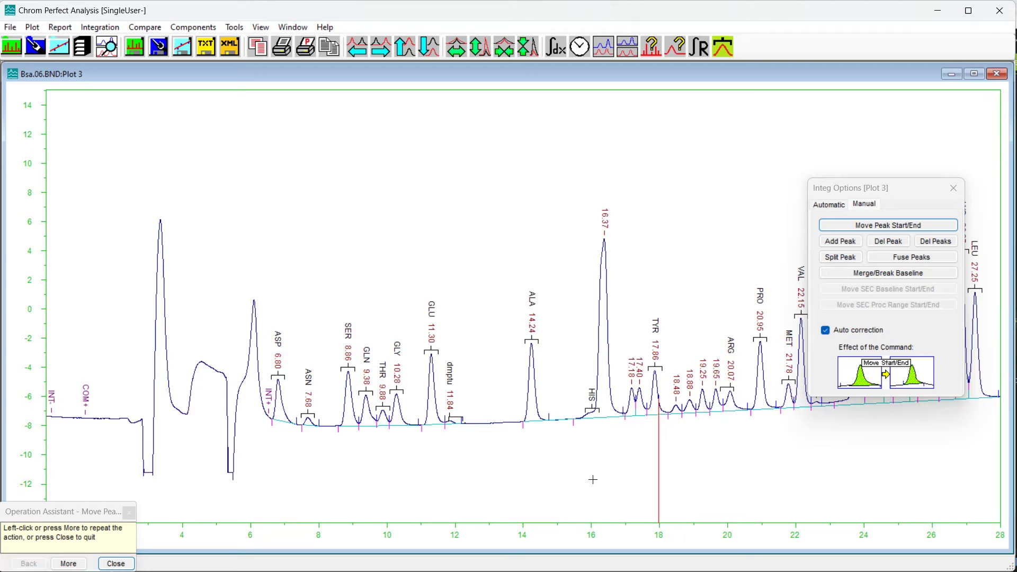
# - Move the boundary between THR and GLY to about 10.6 minutes and the HIS peak's start to about 16 minutes
pyautogui.click(68, 563)
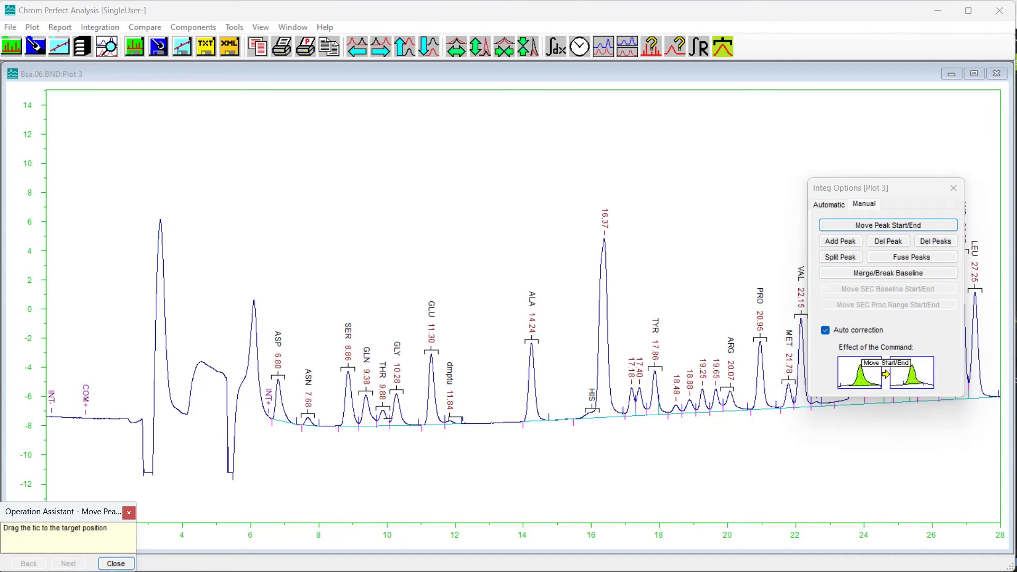
pyautogui.moveTo(387, 419); pyautogui.dragTo(409, 424)
pyautogui.click(900, 231)
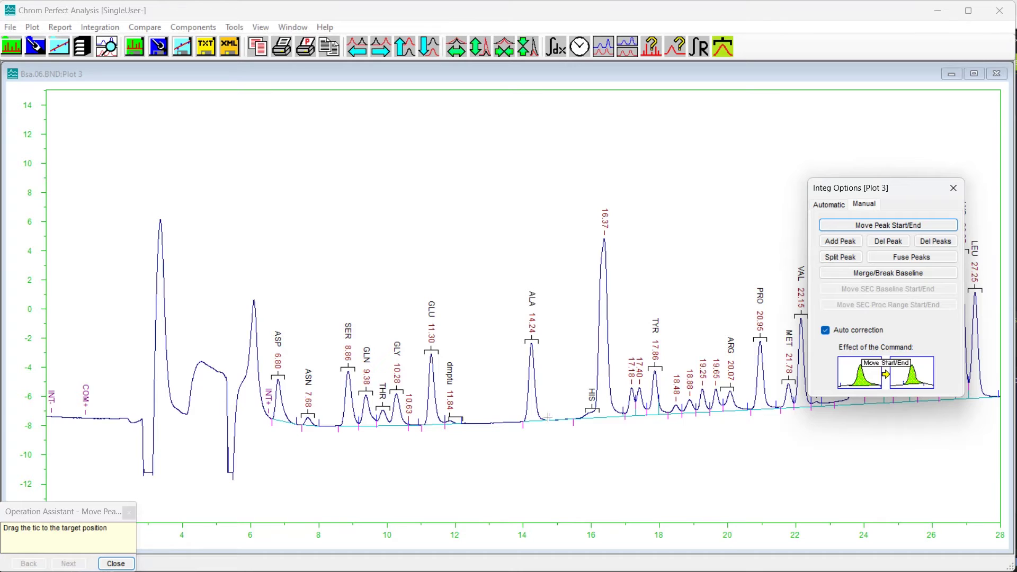
pyautogui.moveTo(573, 420); pyautogui.dragTo(592, 409)
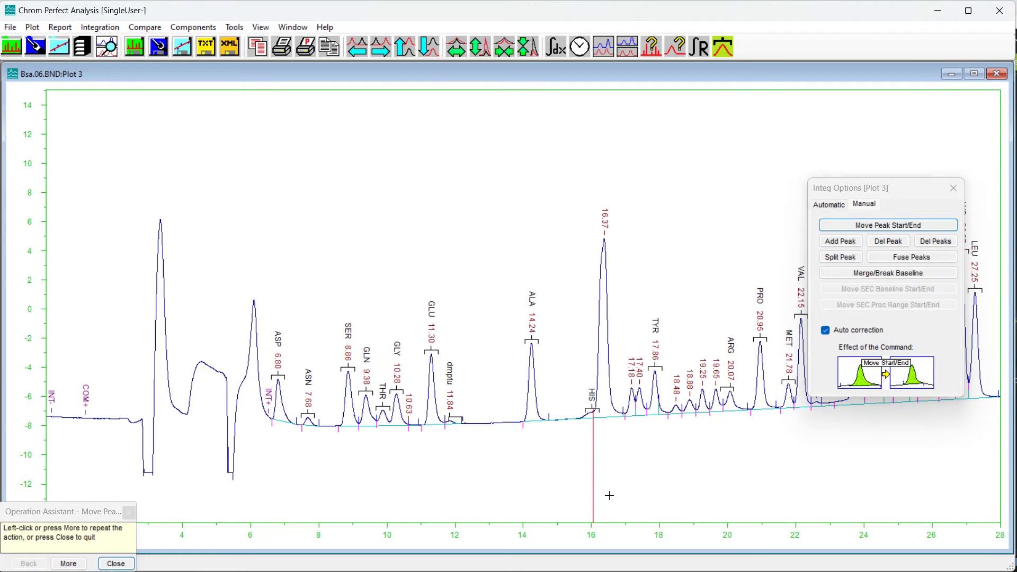
pyautogui.click(69, 563)
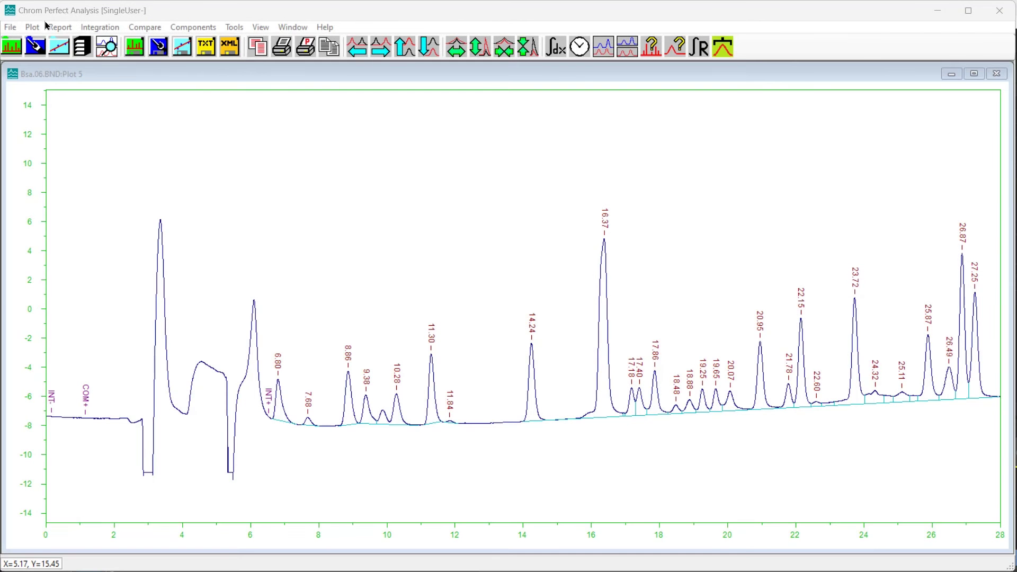
# - Enable Peak tic marks in the plot's drawing properties and save the method
pyautogui.click(35, 31)
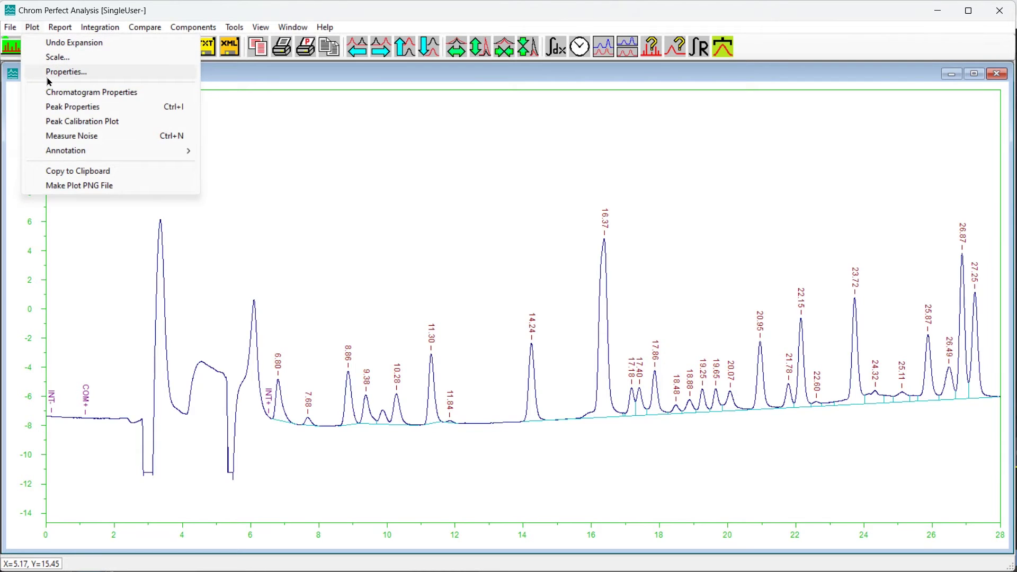
pyautogui.click(48, 77)
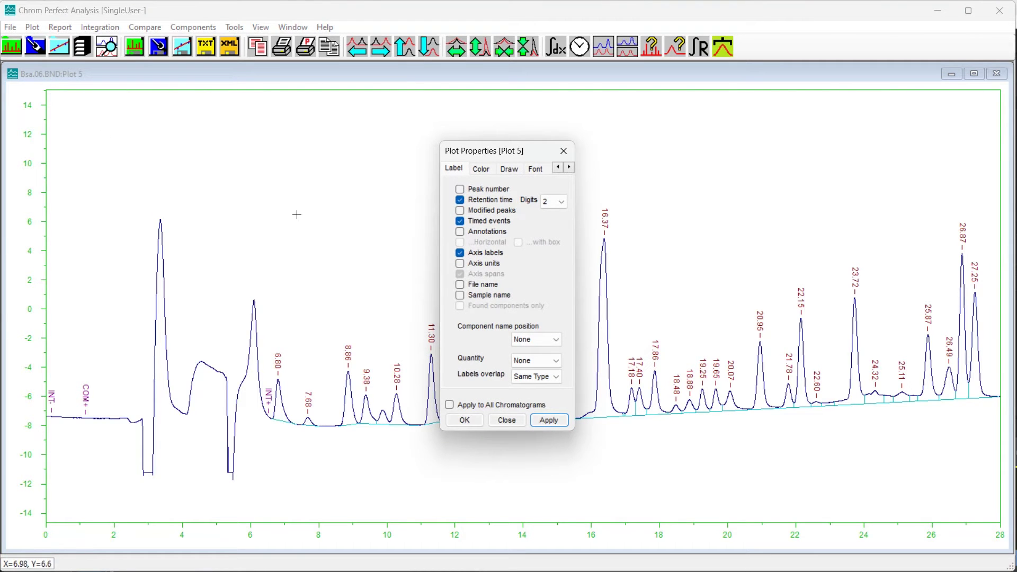
pyautogui.click(510, 170)
pyautogui.click(501, 215)
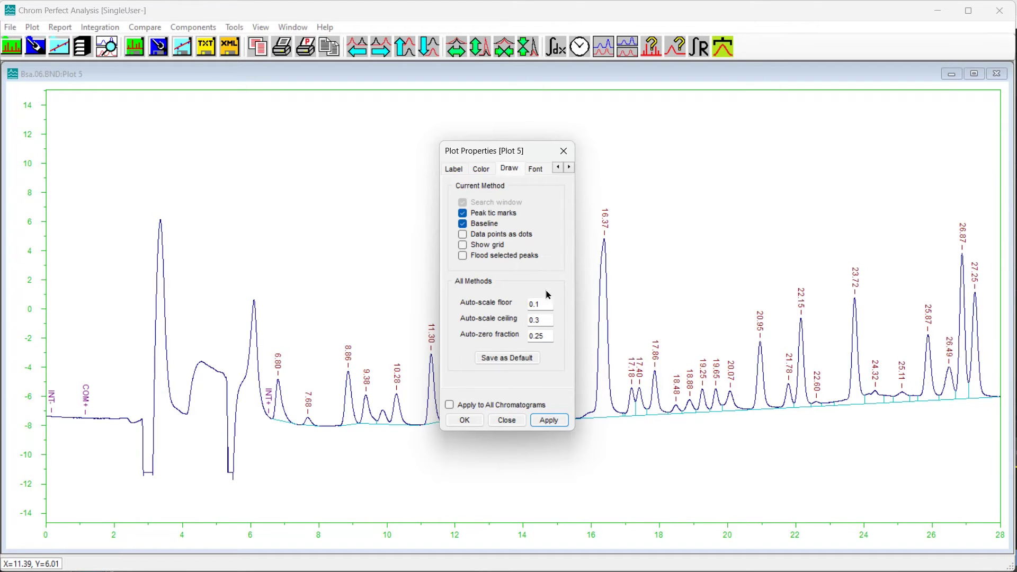
pyautogui.click(470, 420)
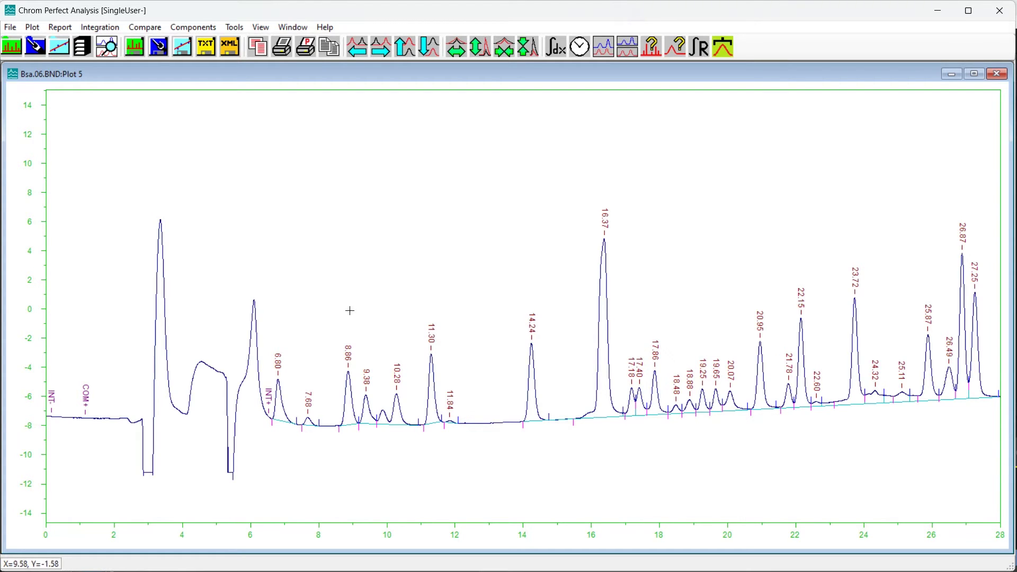
pyautogui.click(11, 28)
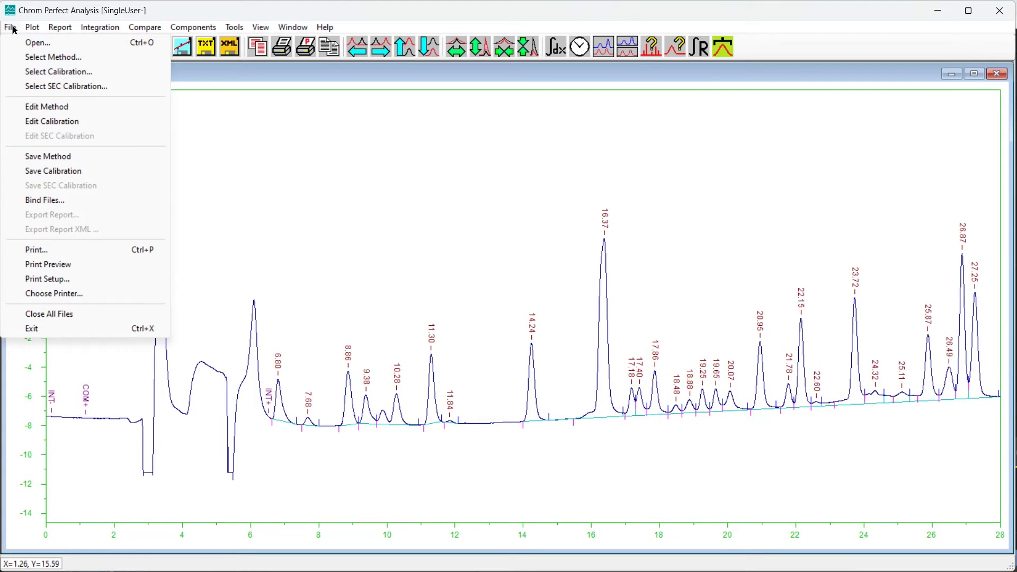
pyautogui.click(56, 157)
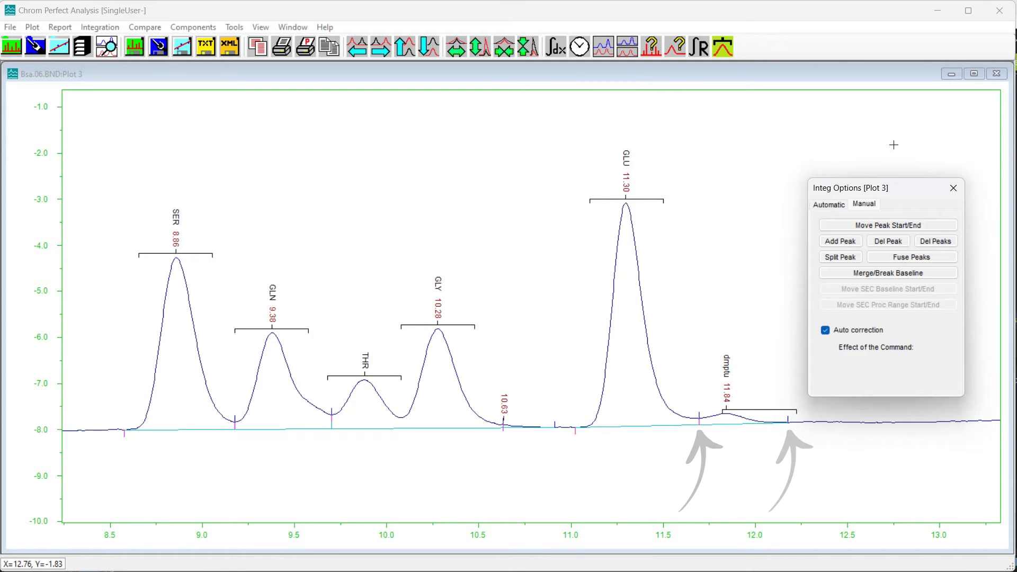
# - Move the dmptu peak's end earlier to about 11.97 minutes with Move Peak Start/End
pyautogui.click(888, 225)
pyautogui.moveTo(787, 421); pyautogui.dragTo(763, 466)
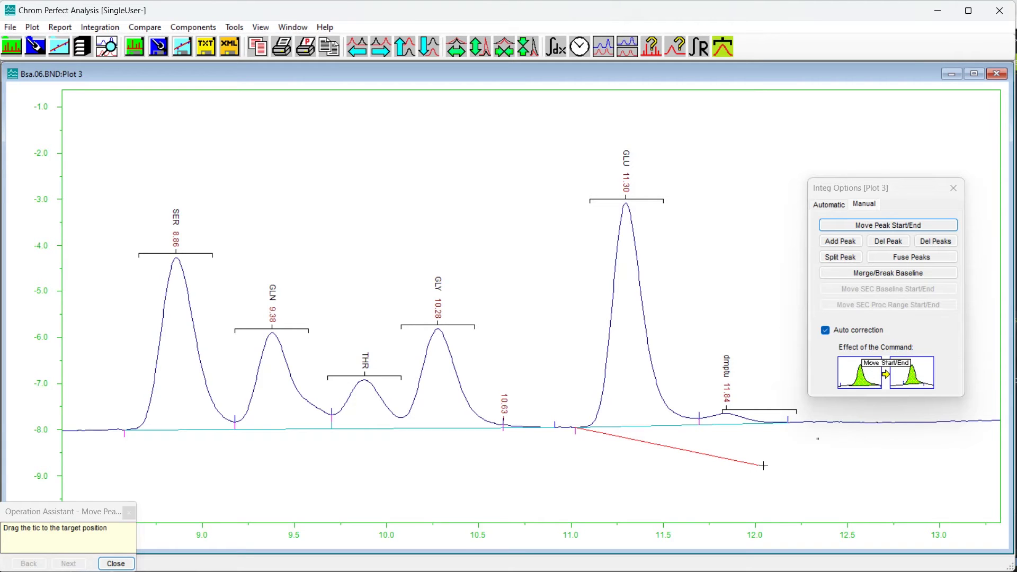
pyautogui.moveTo(764, 465); pyautogui.dragTo(750, 420)
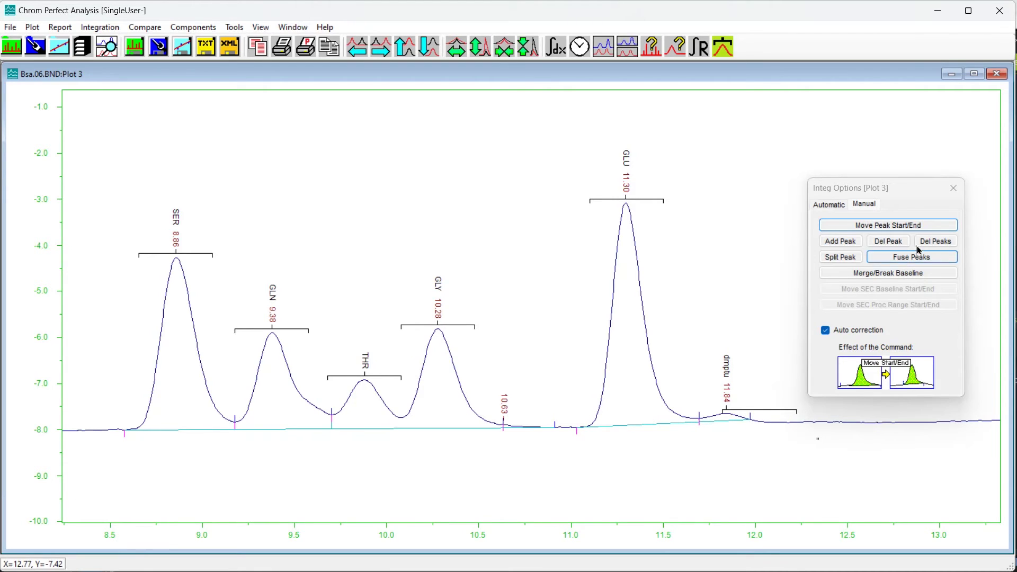
# - Move the dmptu peak's end out to about 12.1 minutes and finish the command
pyautogui.click(917, 227)
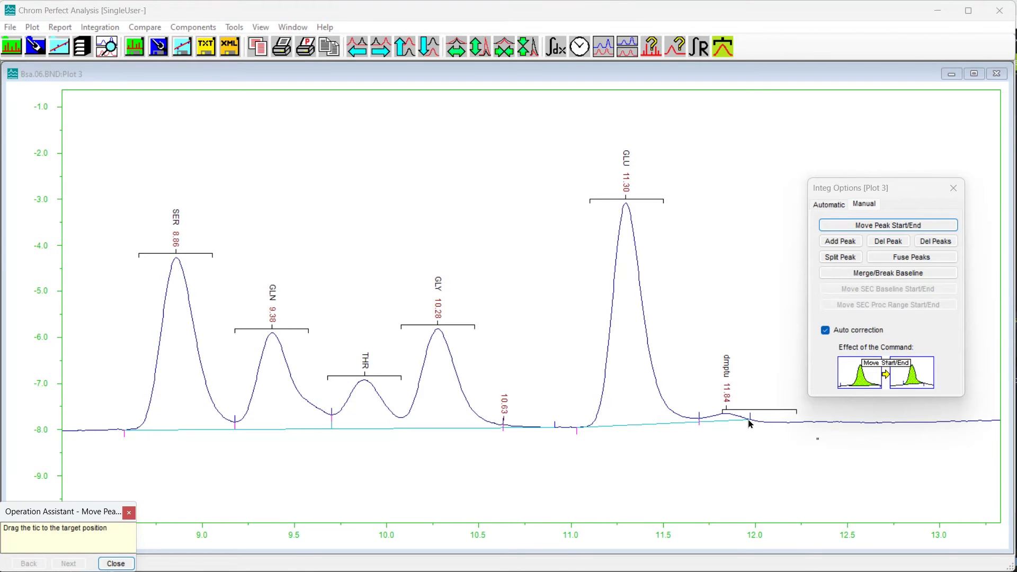
pyautogui.moveTo(750, 421); pyautogui.dragTo(778, 428)
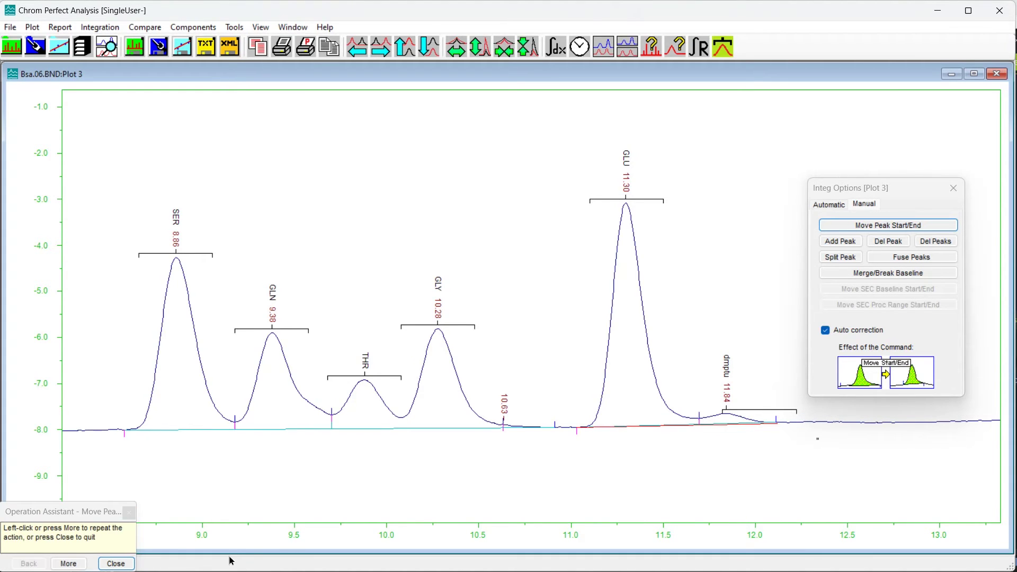
pyautogui.click(116, 564)
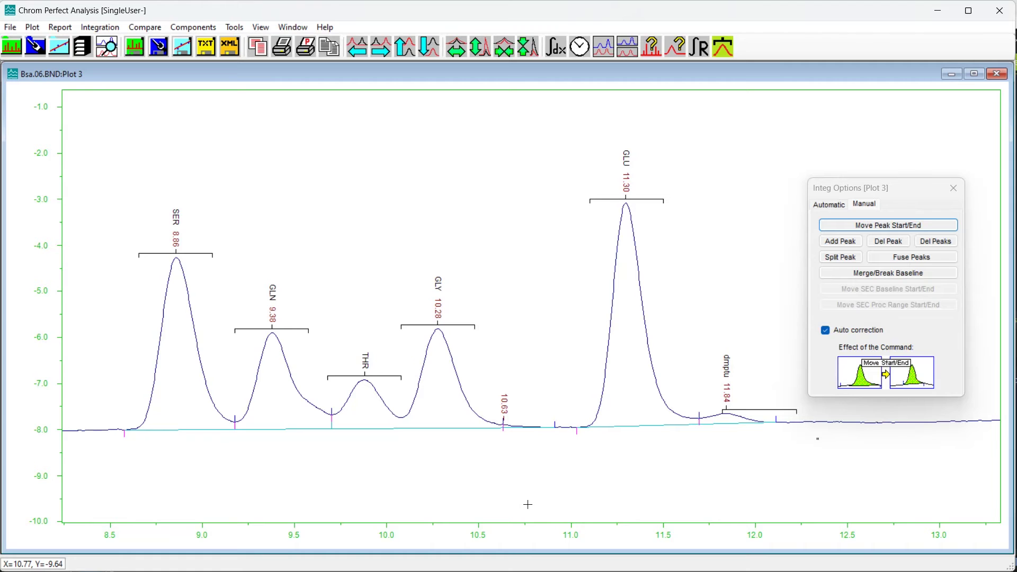
# - Move the boundary between GLN and THR earlier to about 9.5 minutes, then close the integration options
pyautogui.click(853, 229)
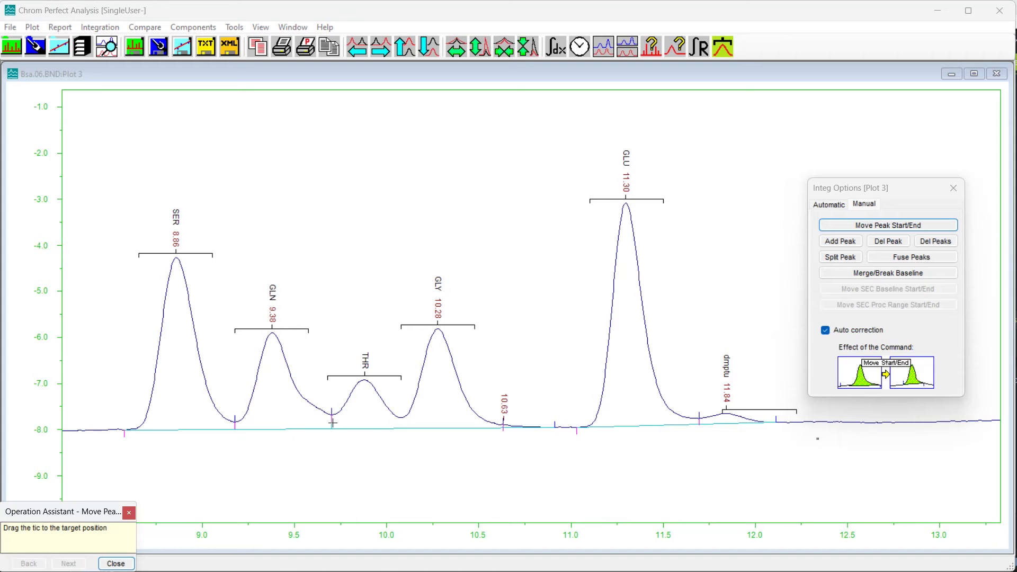
pyautogui.moveTo(331, 420); pyautogui.dragTo(298, 390)
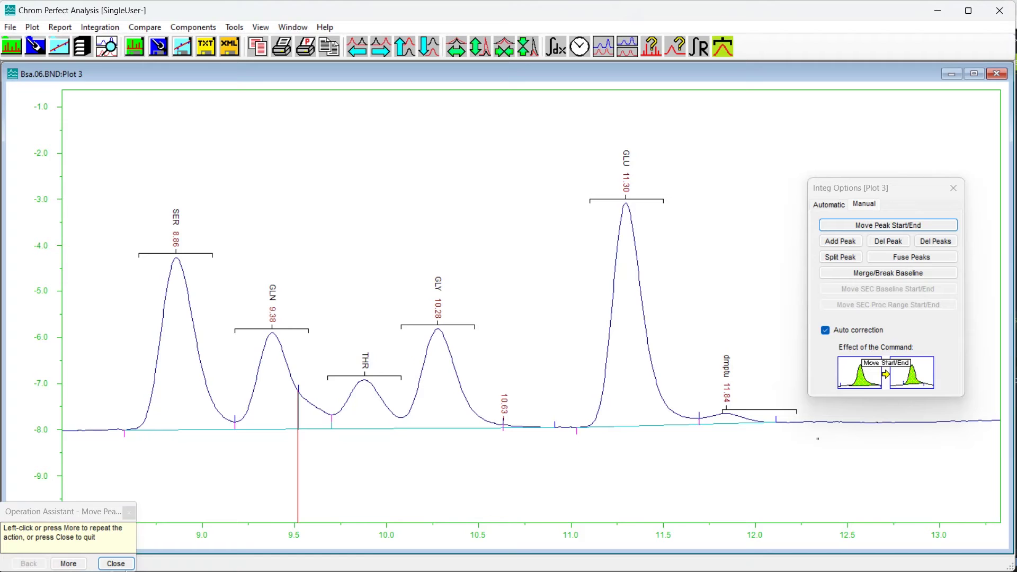
pyautogui.click(68, 563)
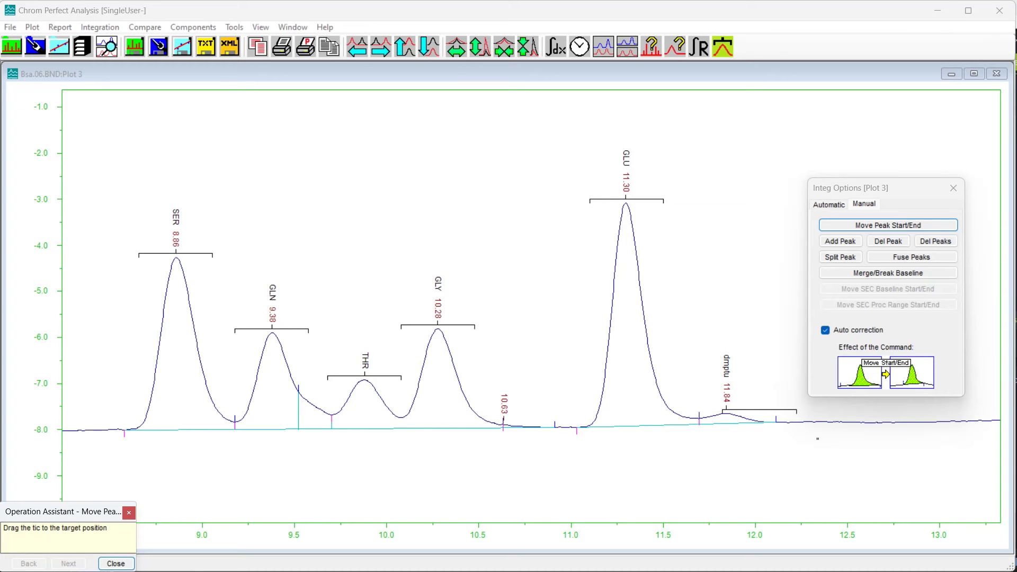
pyautogui.click(954, 188)
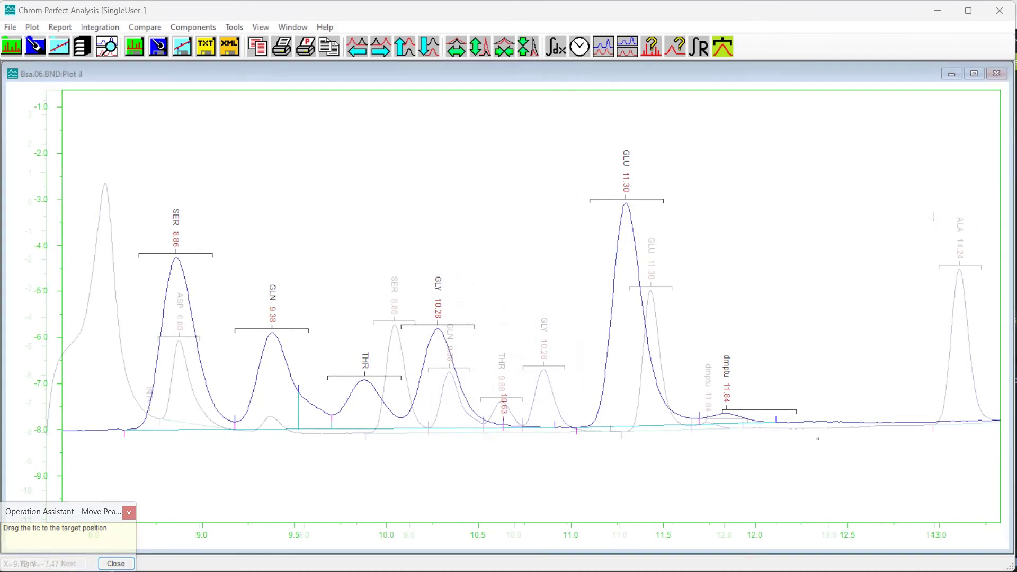
# - Manually add the unintegrated ASN peak from about 7.5 to 7.9 minutes and reintegrate
pyautogui.click(100, 27)
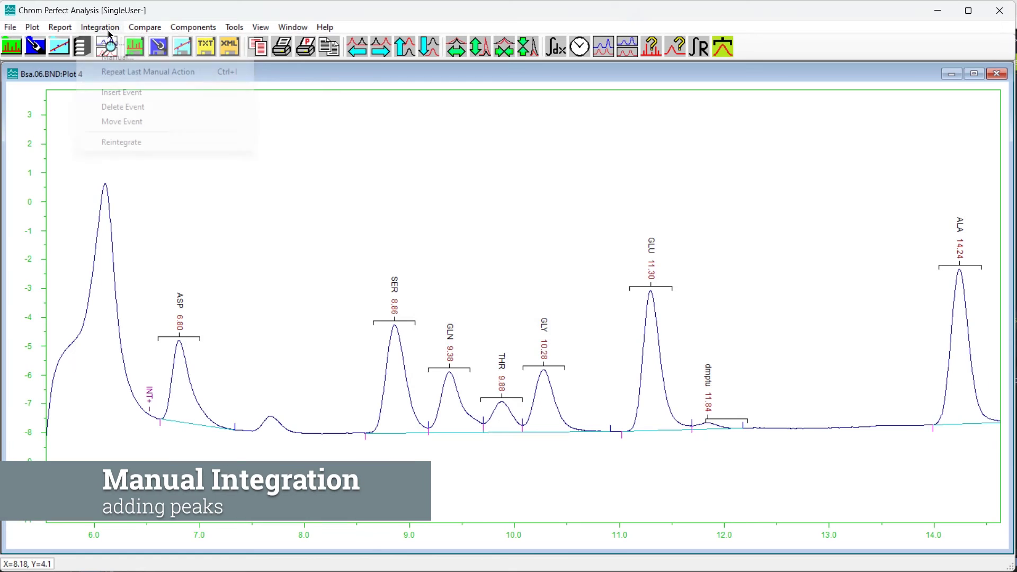
pyautogui.click(115, 59)
pyautogui.click(843, 244)
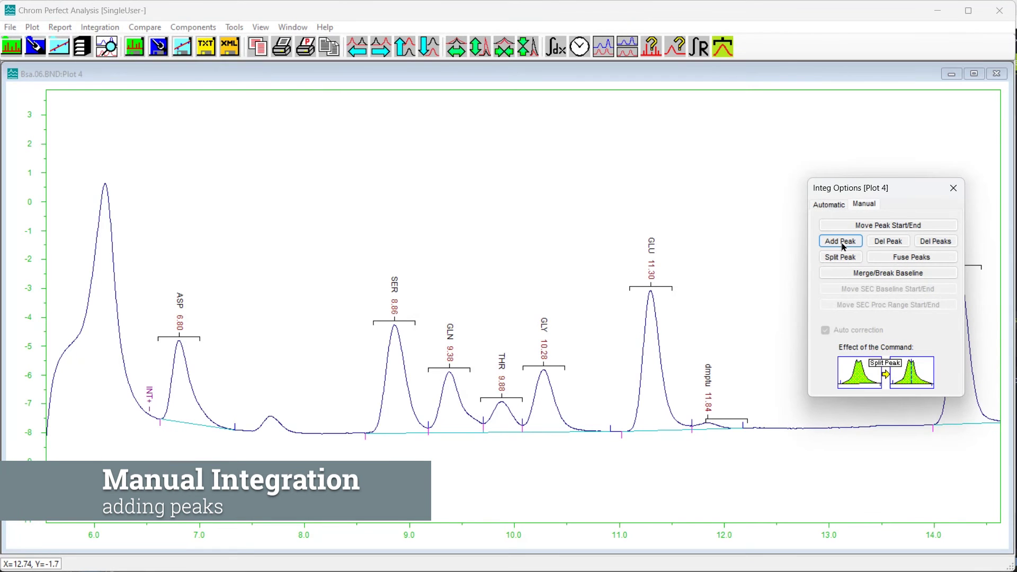
pyautogui.click(845, 245)
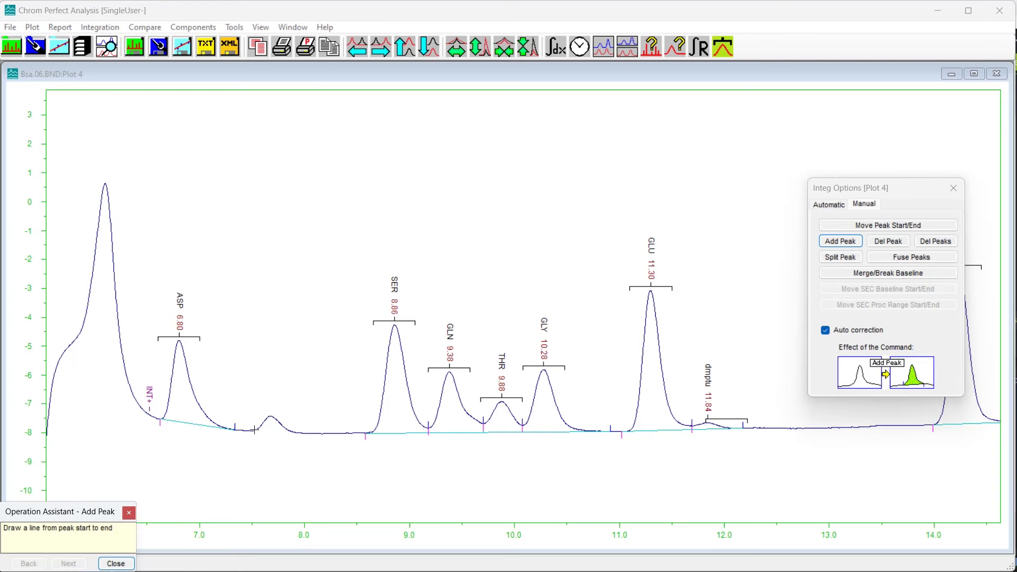
pyautogui.moveTo(253, 430)
pyautogui.mouseDown()
pyautogui.moveTo(275, 441)
pyautogui.moveTo(292, 432)
pyautogui.mouseUp()
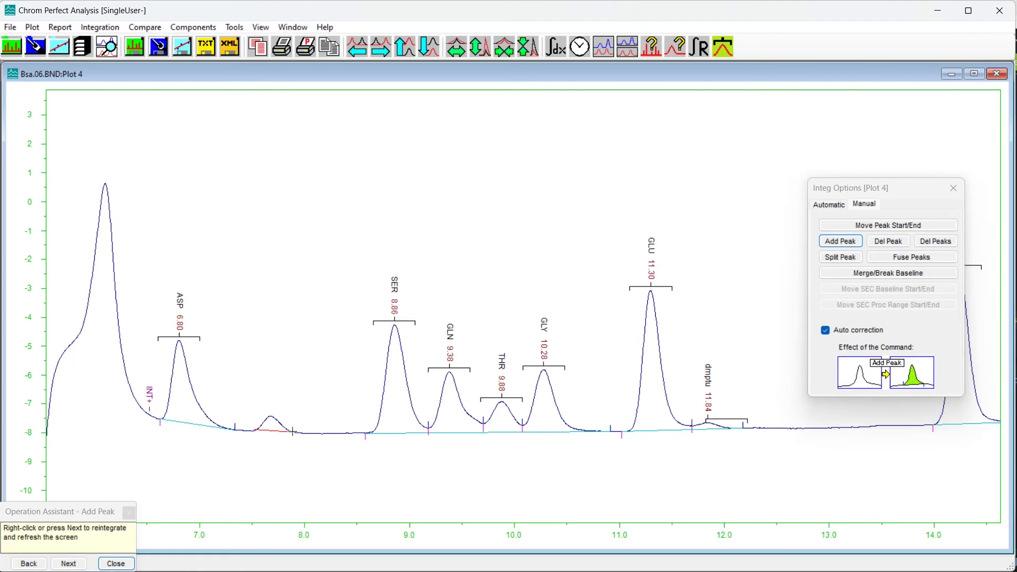
pyautogui.rightClick(291, 432)
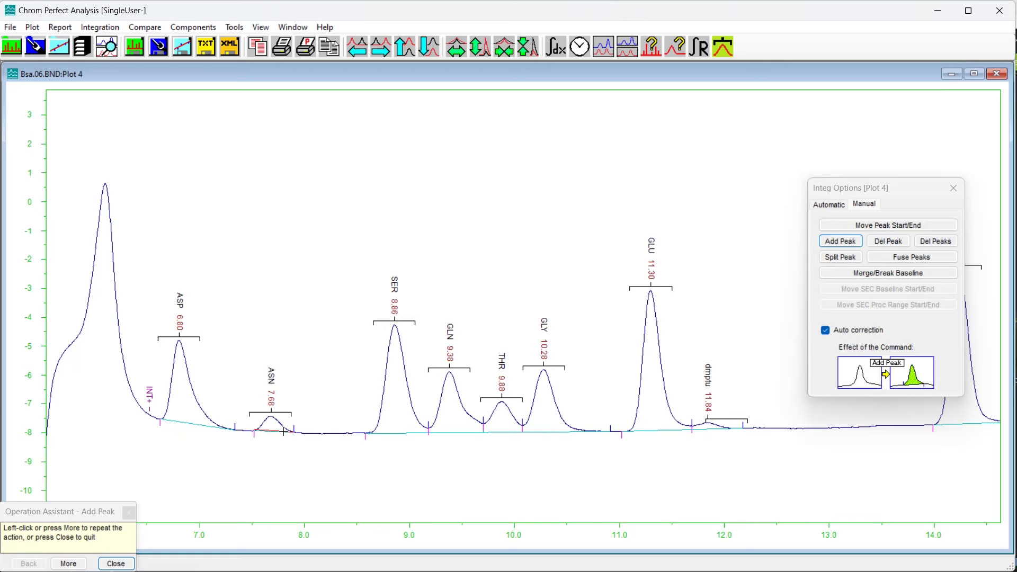
pyautogui.click(115, 564)
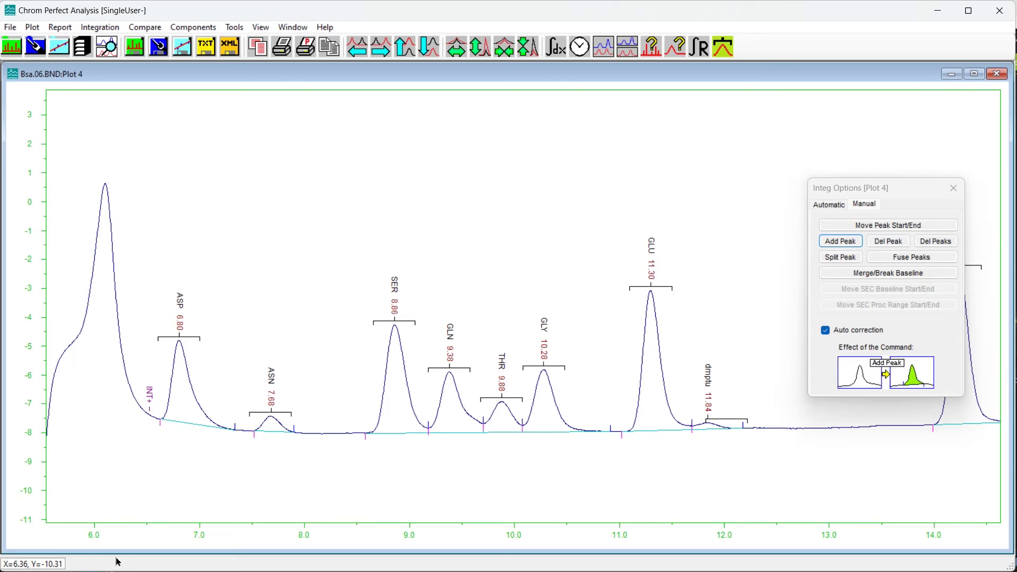
# - Delete the small peak at 11.84 minutes with manual integration and reintegrate
pyautogui.click(895, 243)
pyautogui.click(897, 247)
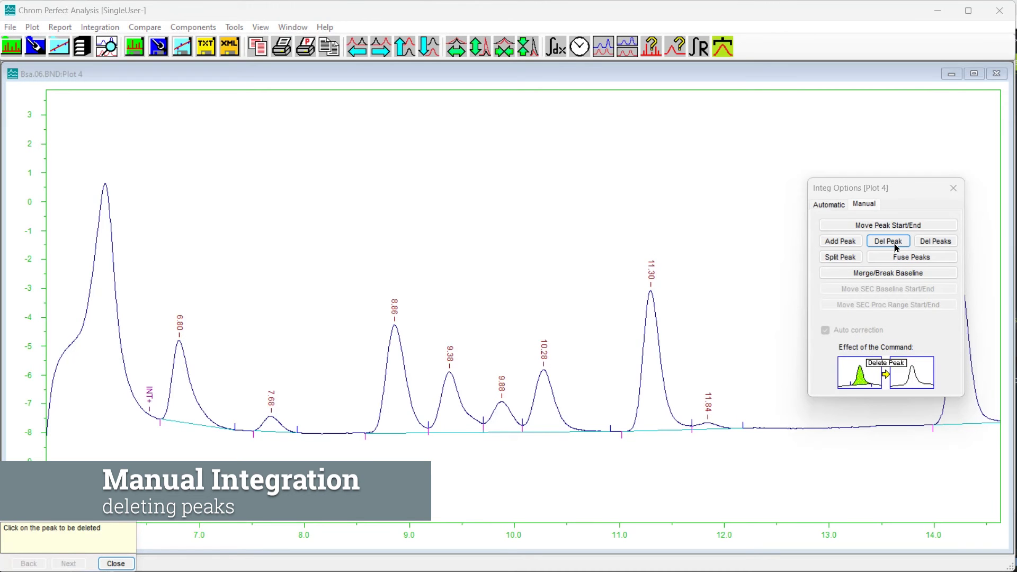
pyautogui.click(708, 426)
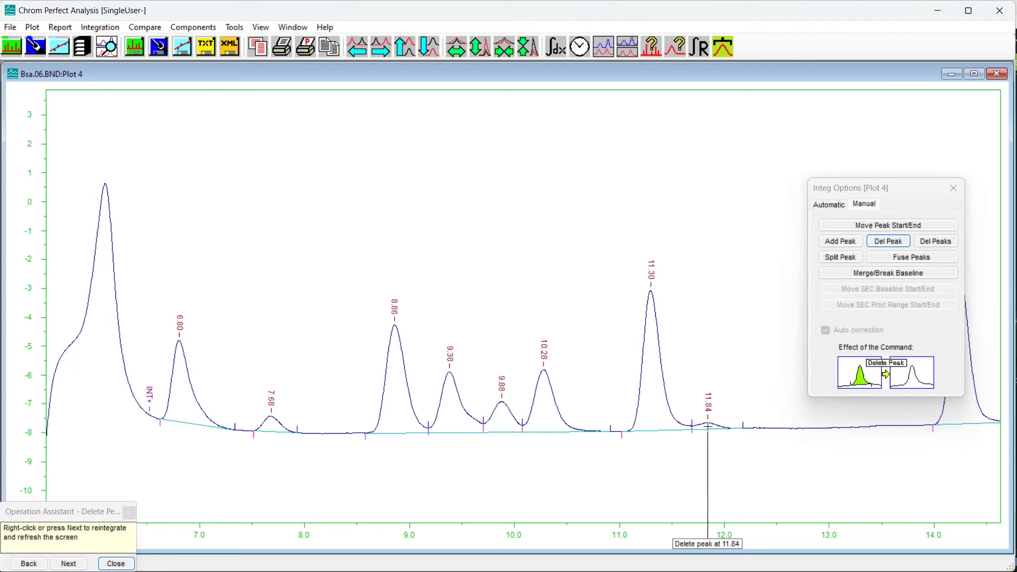
pyautogui.rightClick(708, 426)
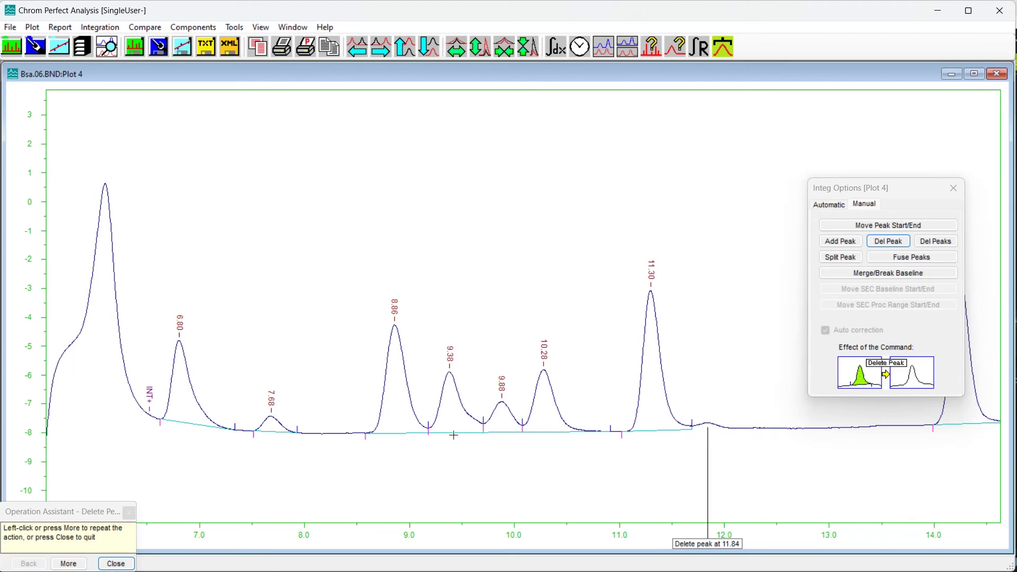
pyautogui.click(127, 564)
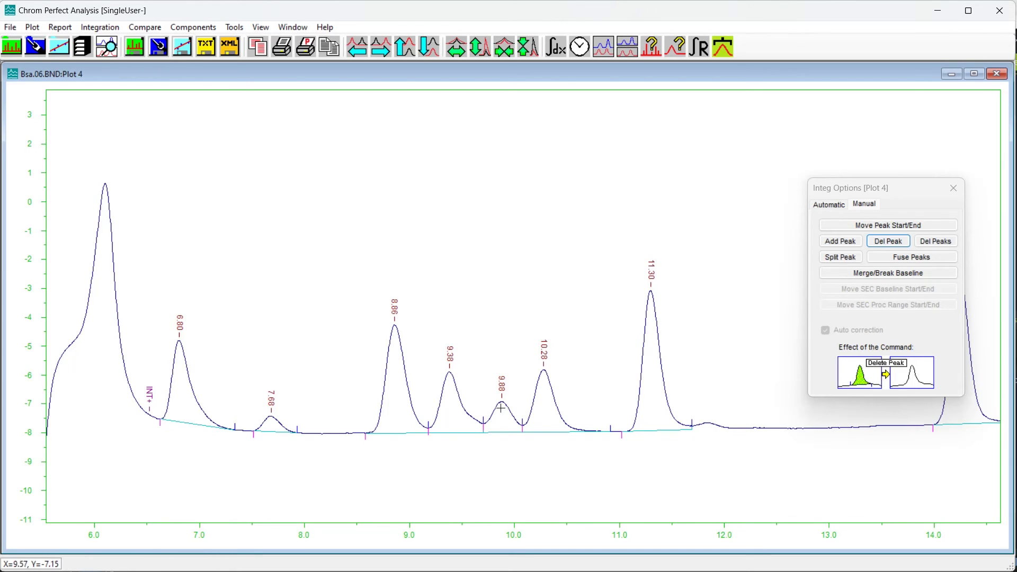
# - Delete the peak at 9.38 minutes with manual integration and reintegrate
pyautogui.click(898, 246)
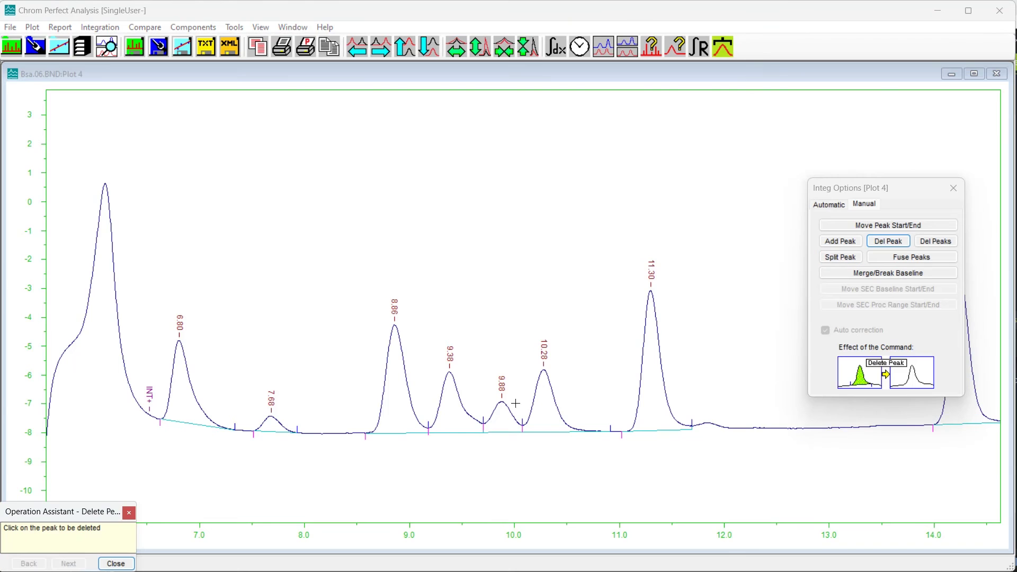
pyautogui.click(452, 417)
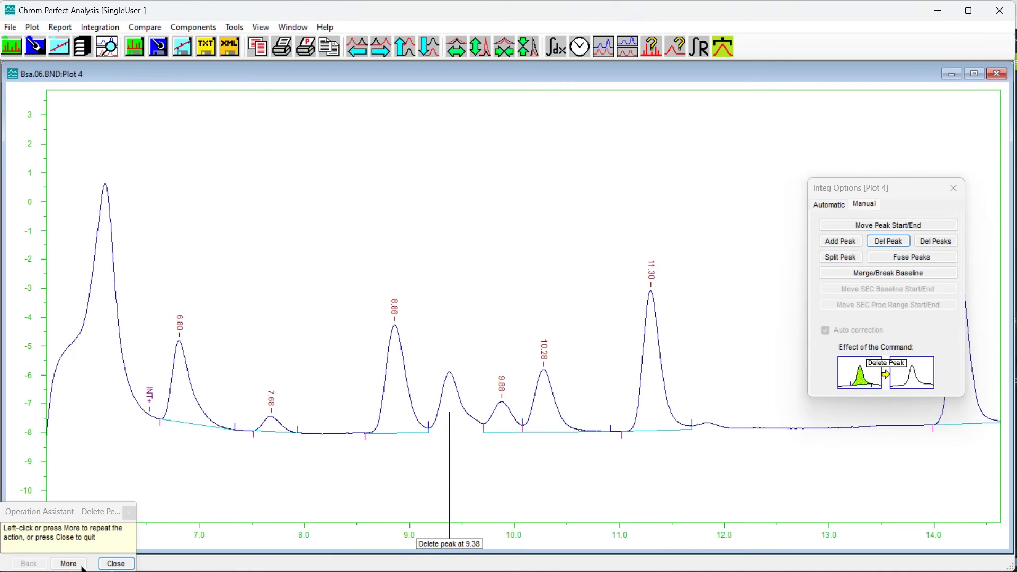
# - Manually split the tail off the 11.30-minute peak at about 11.61 minutes, reintegrate and finish the command
pyautogui.click(100, 27)
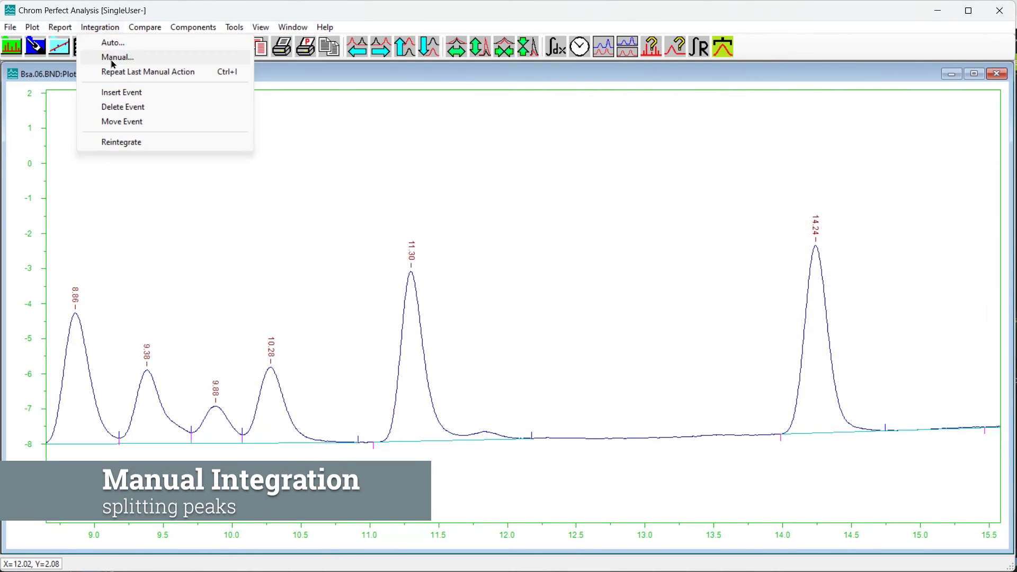
pyautogui.click(113, 57)
pyautogui.click(830, 262)
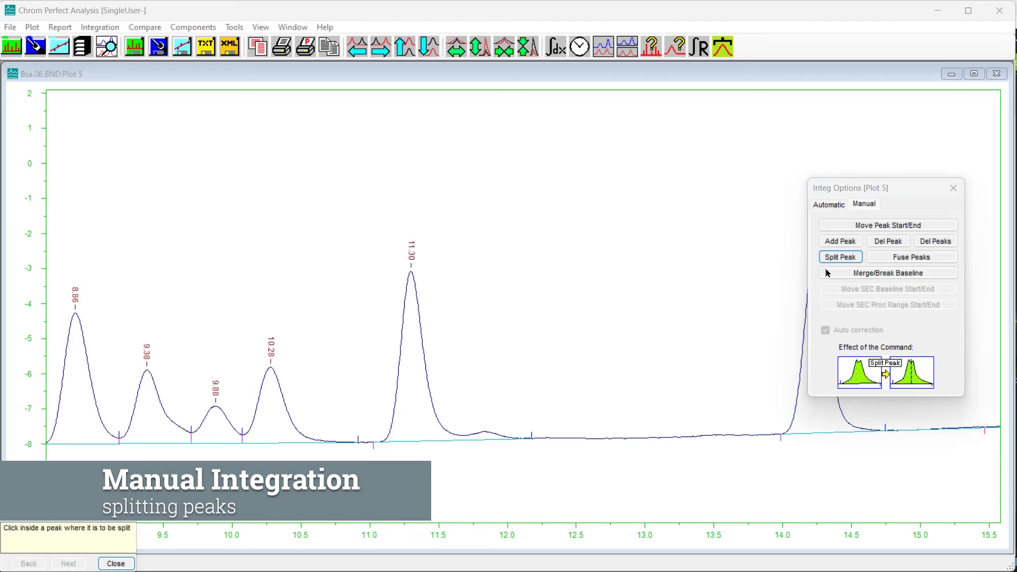
pyautogui.click(452, 434)
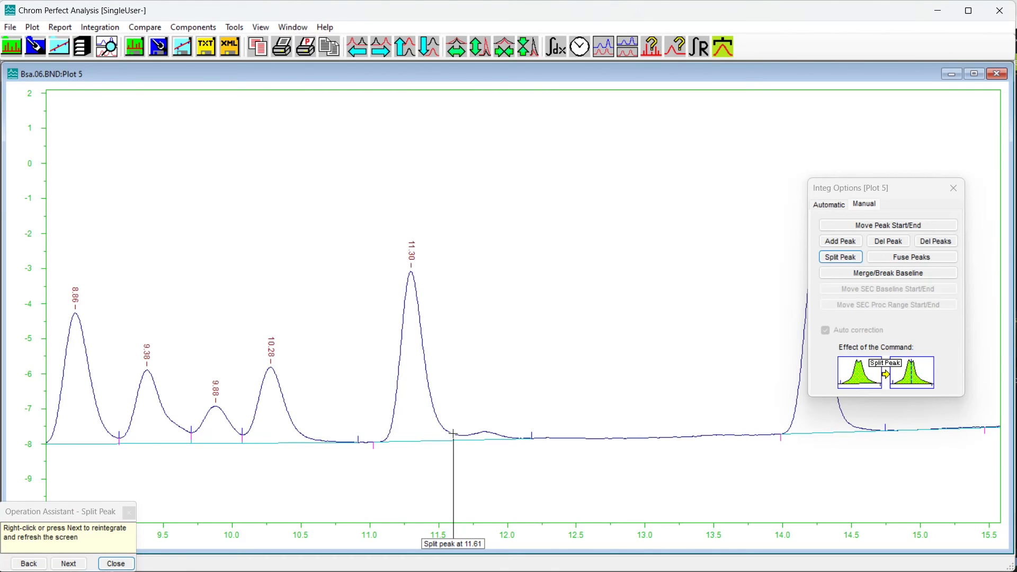
pyautogui.rightClick(452, 433)
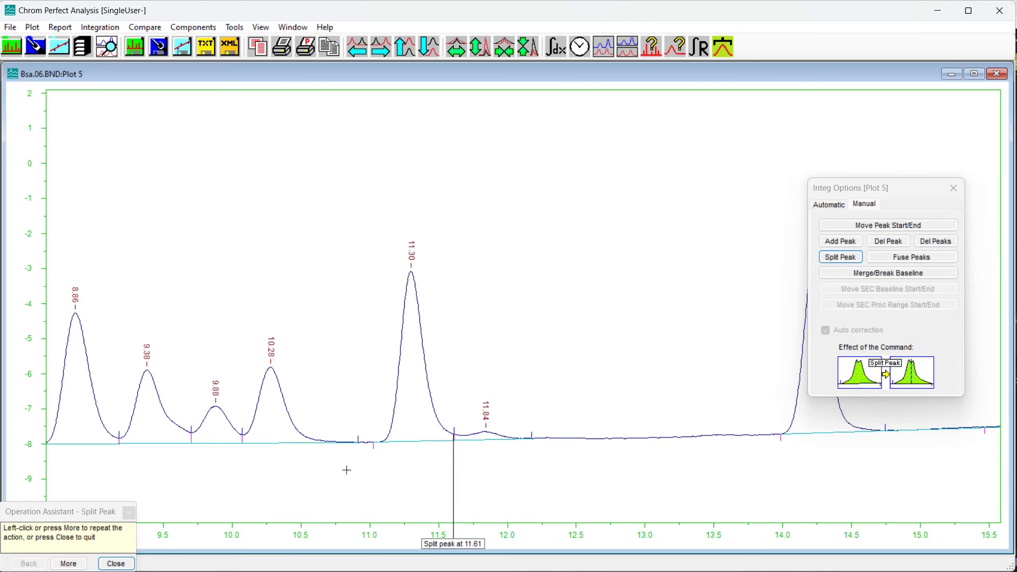
pyautogui.click(116, 564)
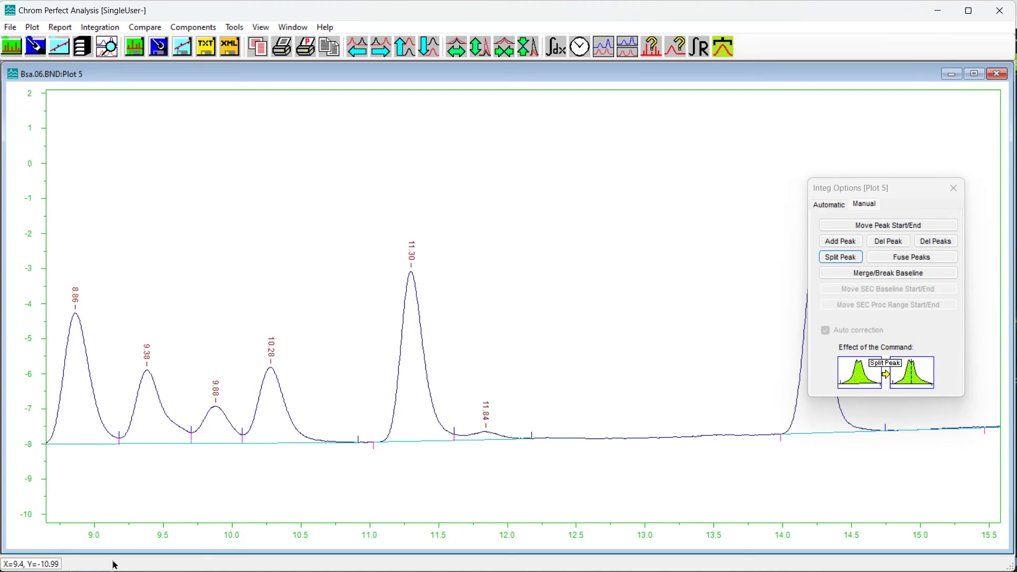
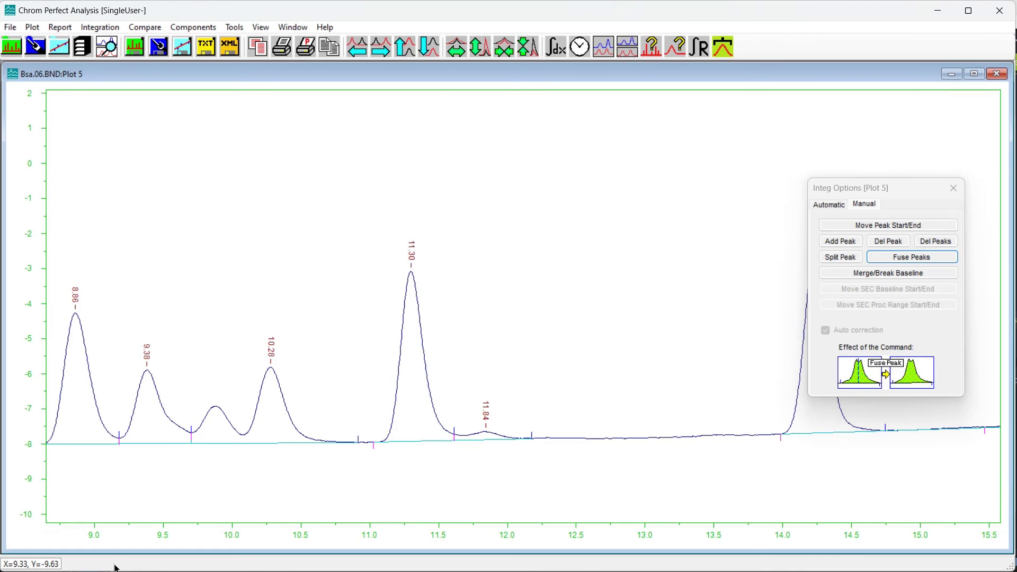
# - Break the baseline of the 11.84-minute peak from the 11.30-minute peak, reintegrate, and close the integration options
pyautogui.click(915, 273)
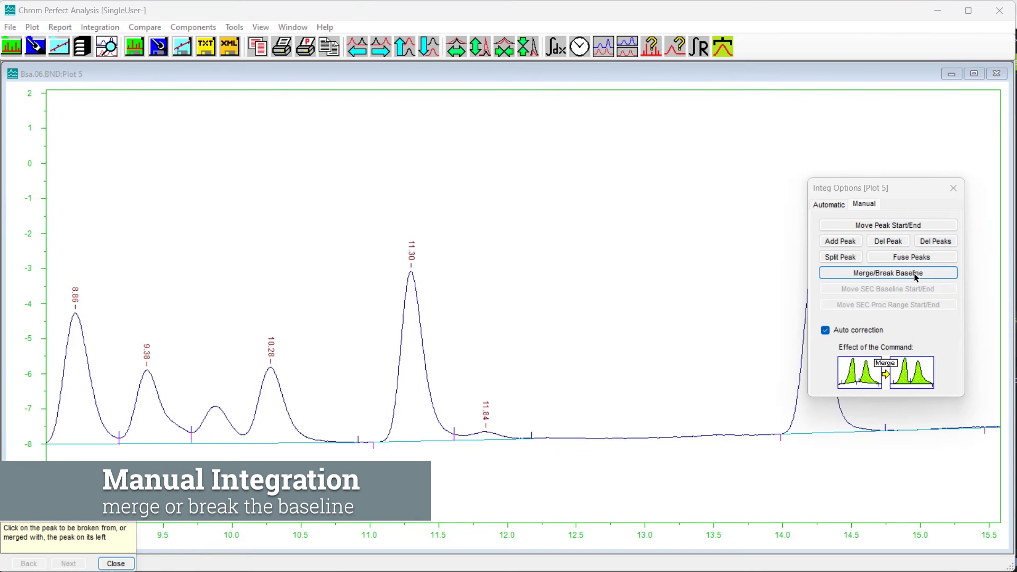
pyautogui.click(483, 436)
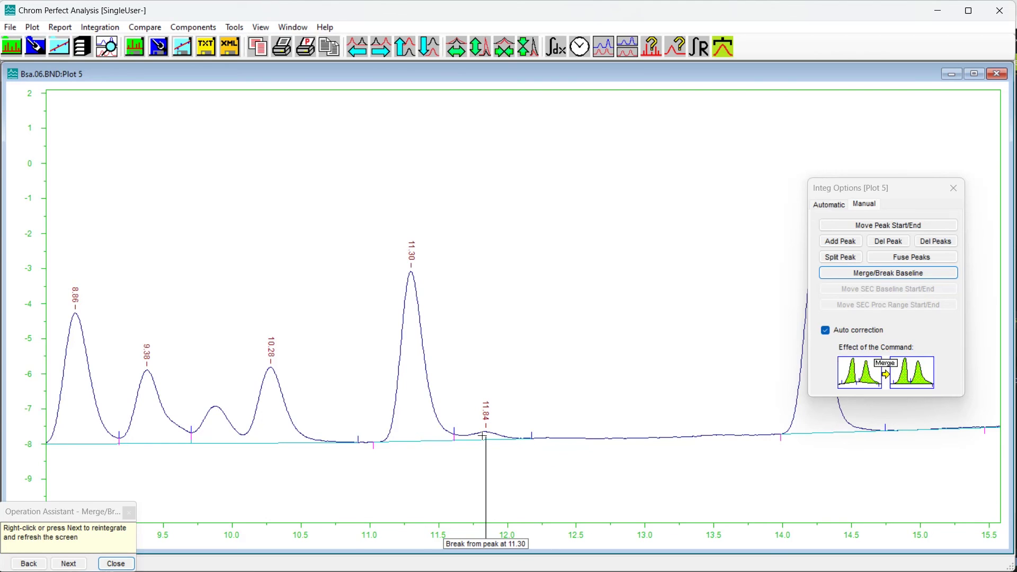
pyautogui.rightClick(483, 435)
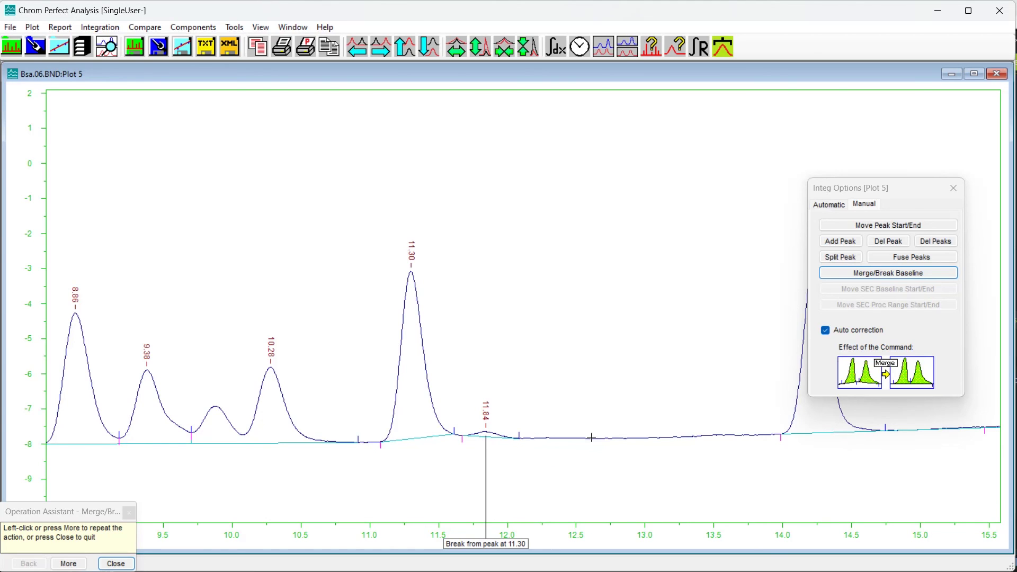
pyautogui.click(116, 563)
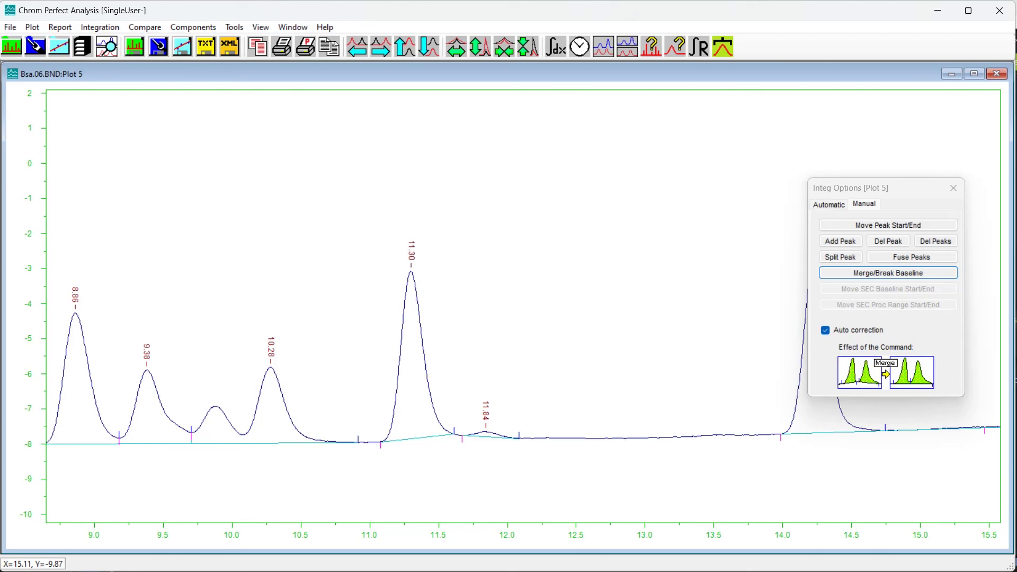
pyautogui.click(955, 189)
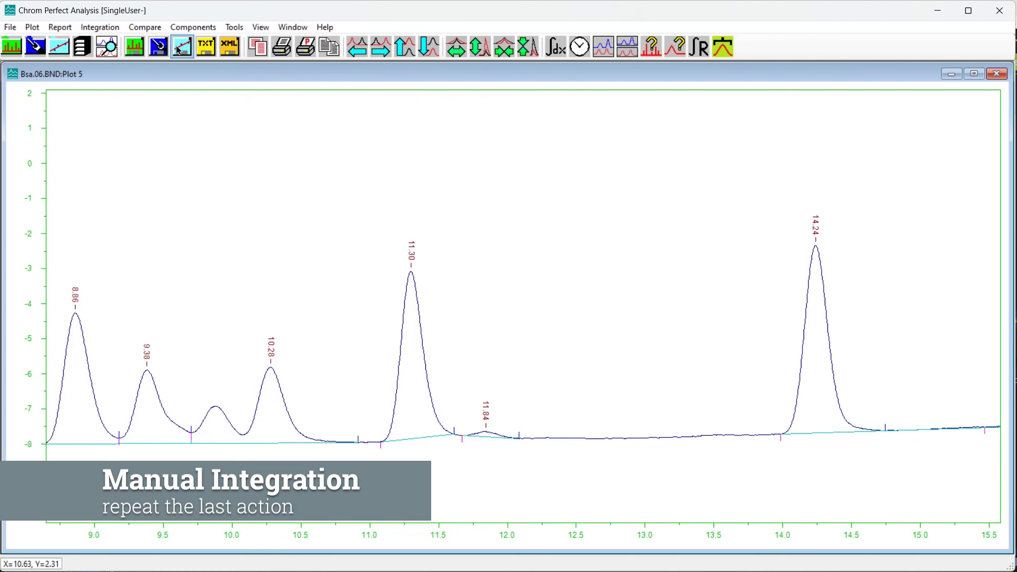
# - Repeat the last manual action to break the 9.38-minute peak's baseline from the 8.86-minute peak, reintegrate and finish
pyautogui.click(110, 28)
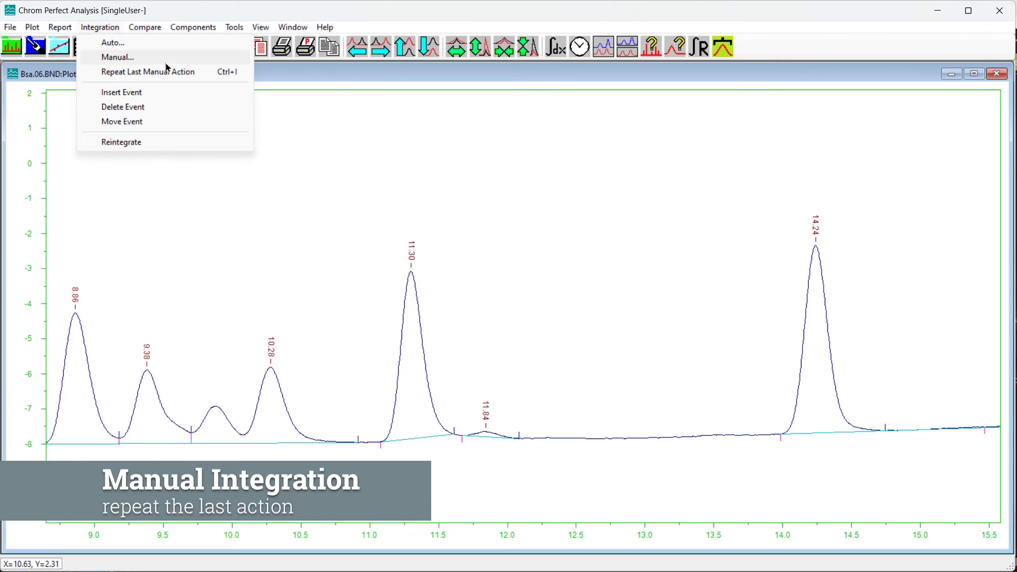
pyautogui.click(185, 72)
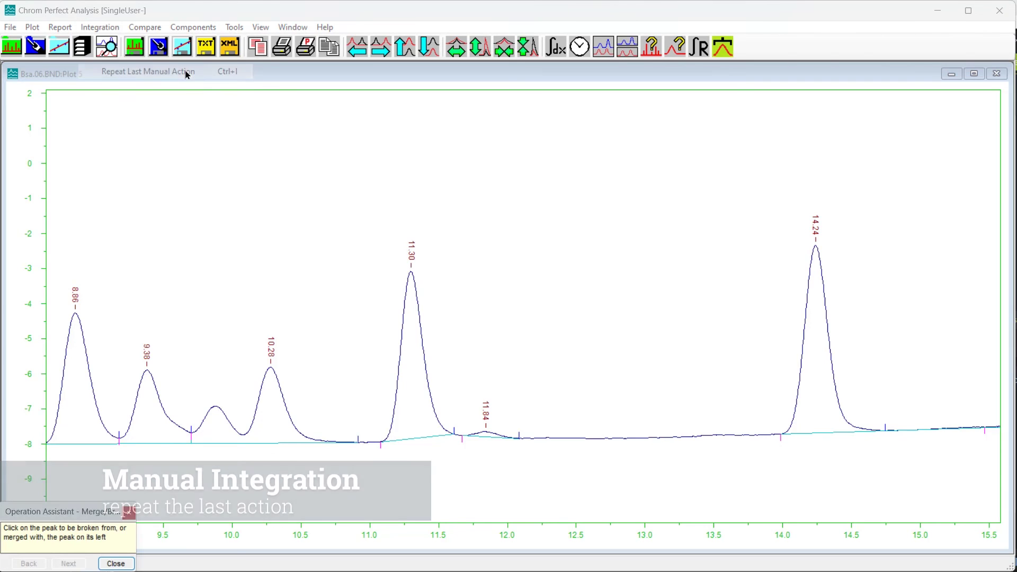
pyautogui.click(194, 433)
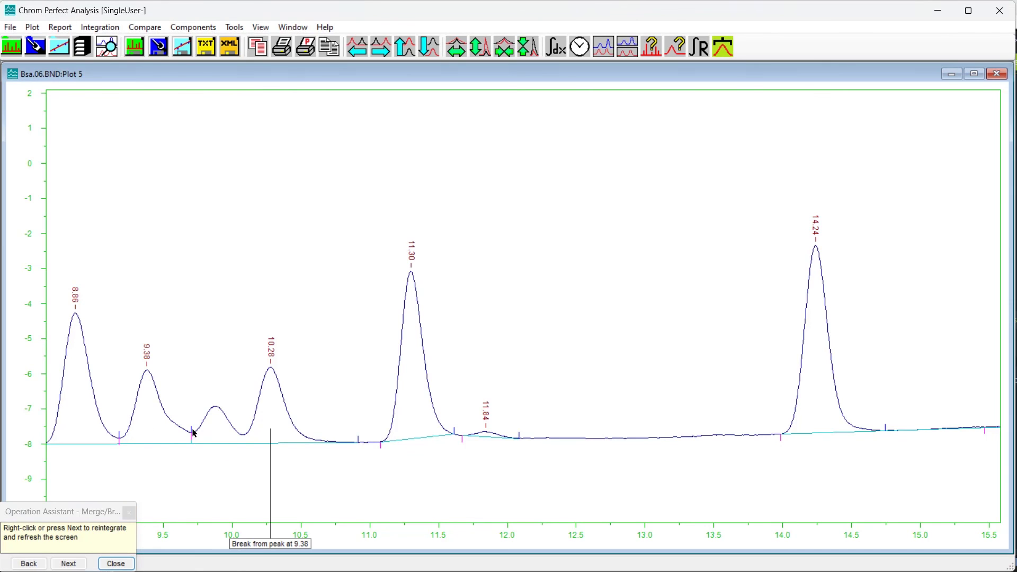
pyautogui.click(136, 432)
pyautogui.rightClick(140, 432)
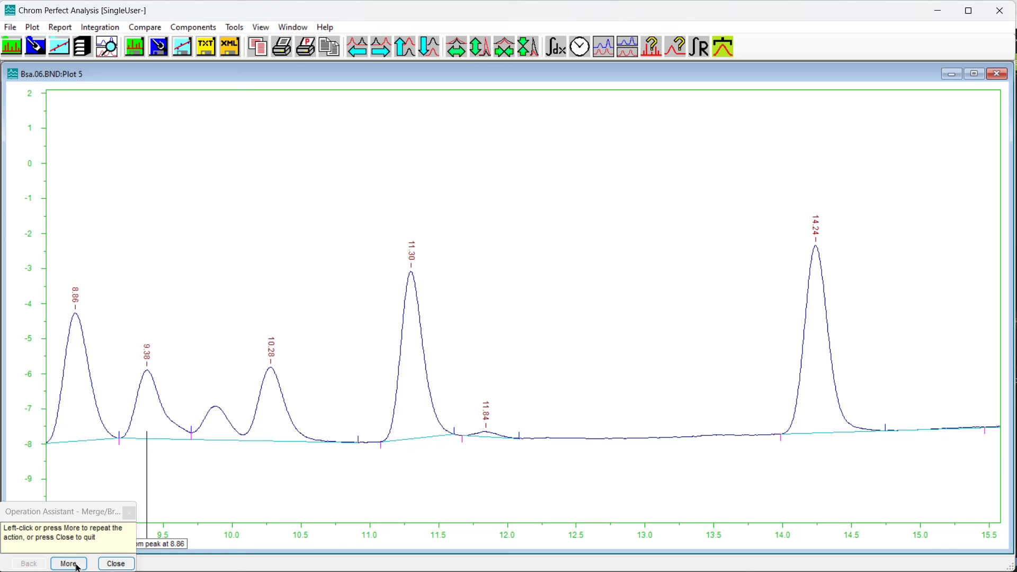
pyautogui.click(116, 564)
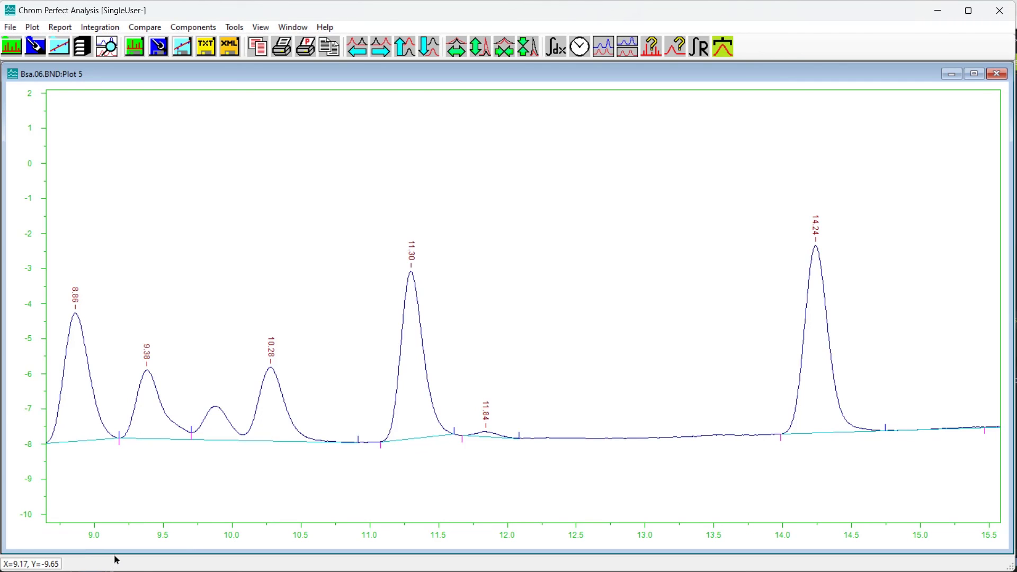